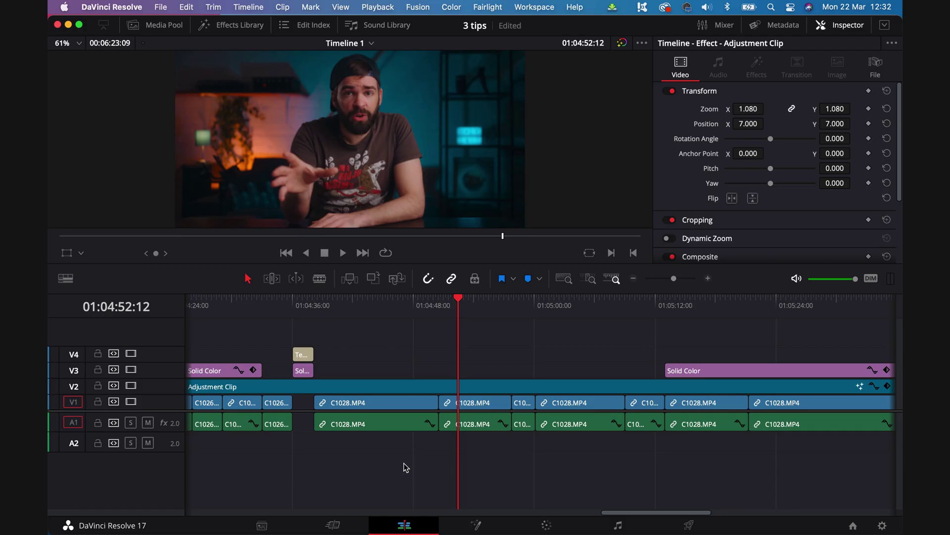
click(473, 408)
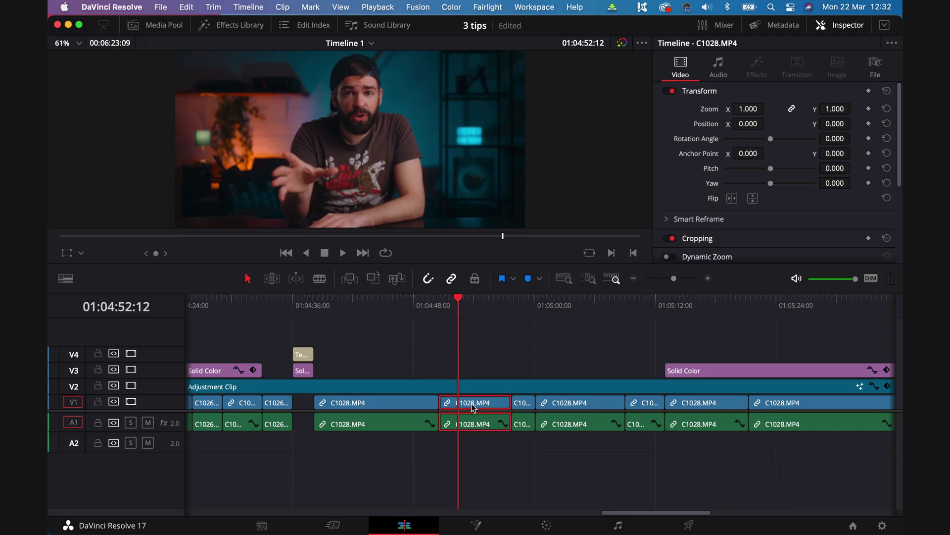
key(BackSpace)
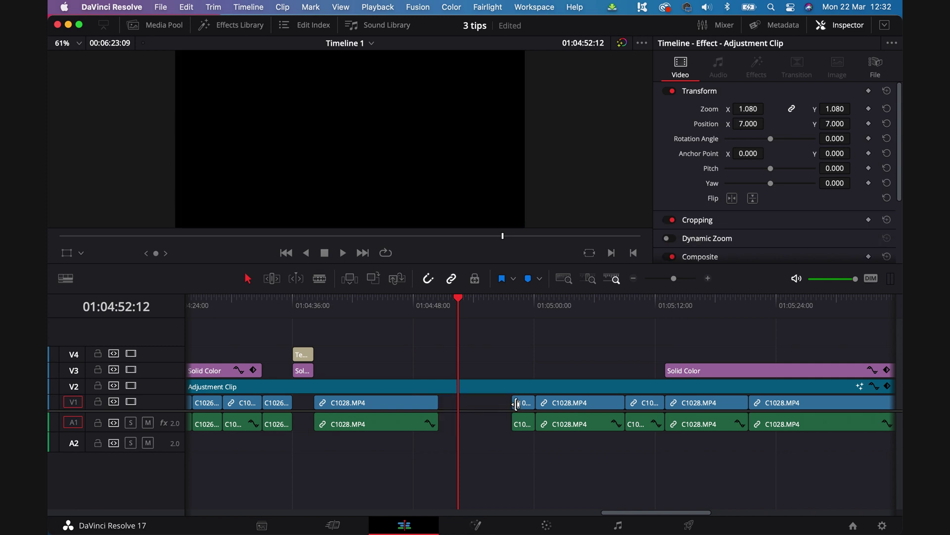
drag(481, 466, 721, 407)
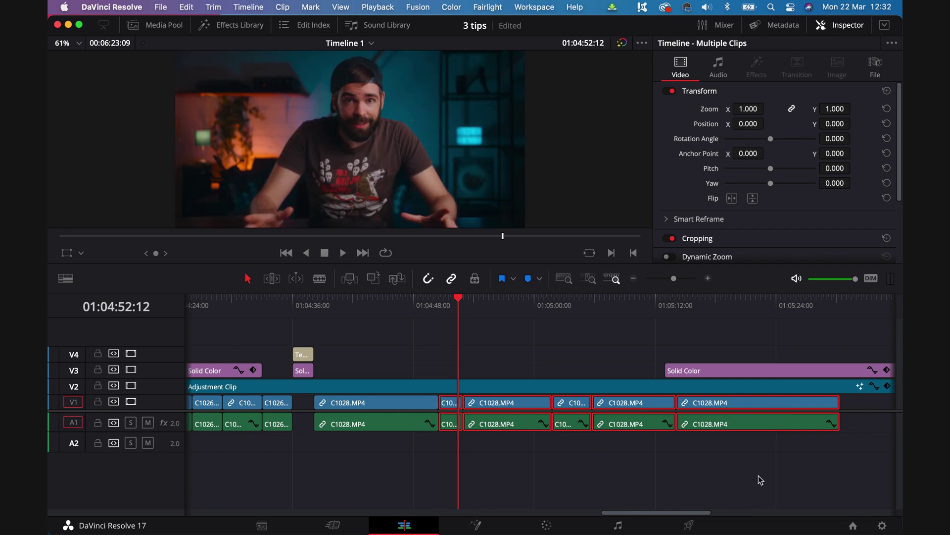
key(super+z)
key(super+z)
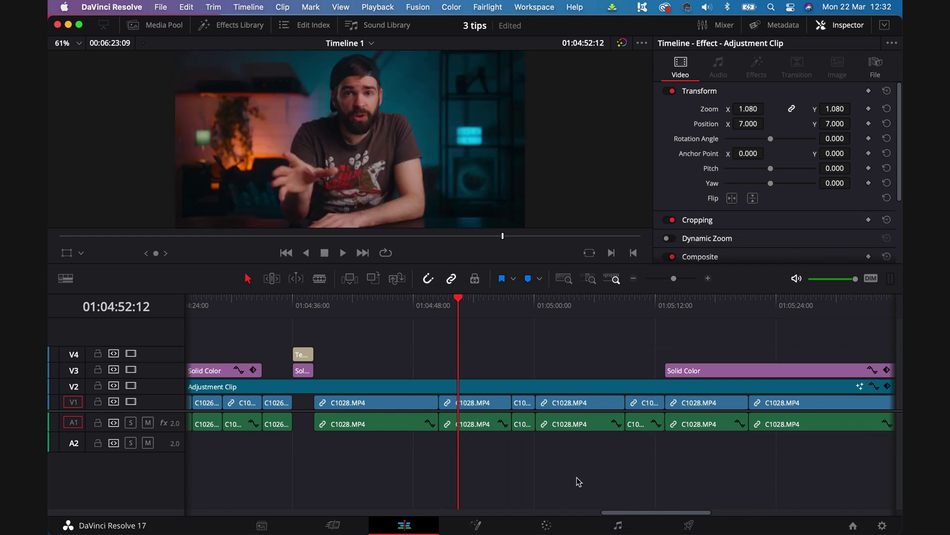
click(478, 409)
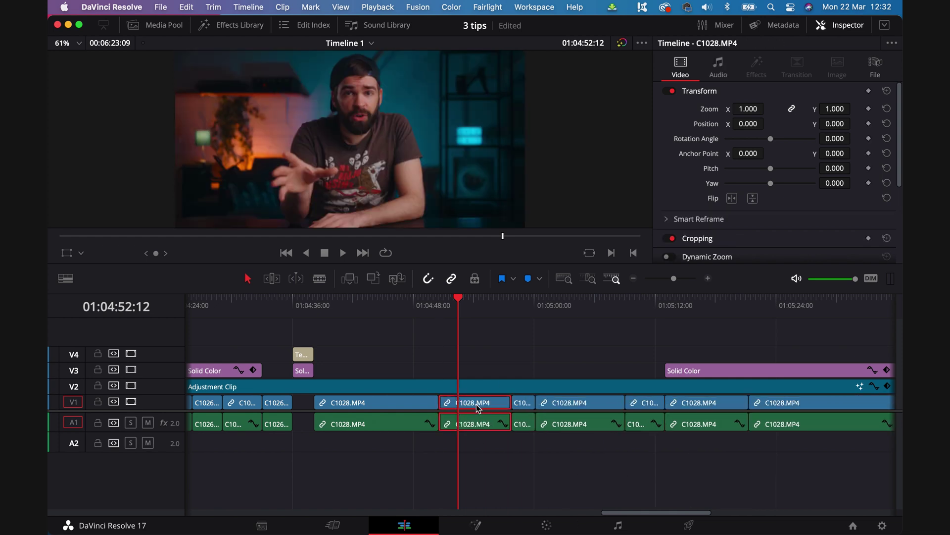
key(shift+BackSpace)
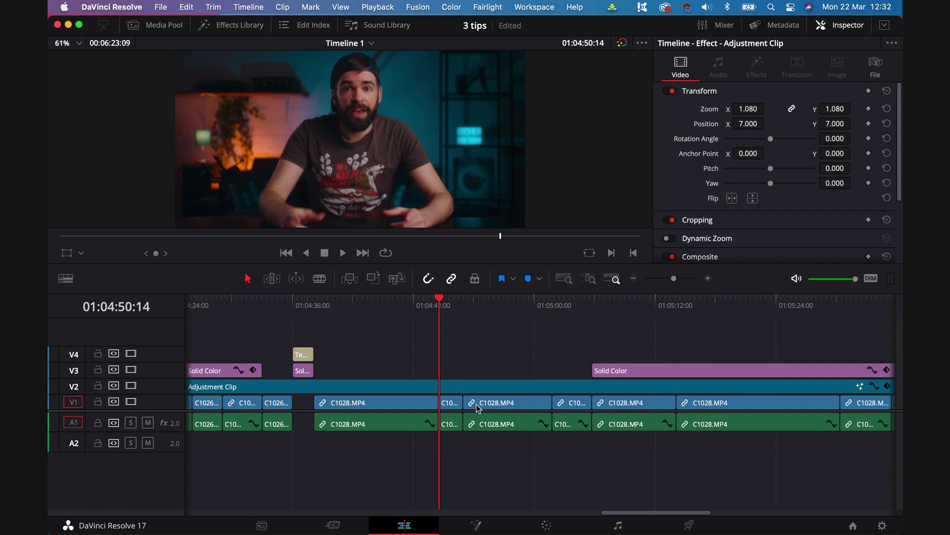
key(super+z)
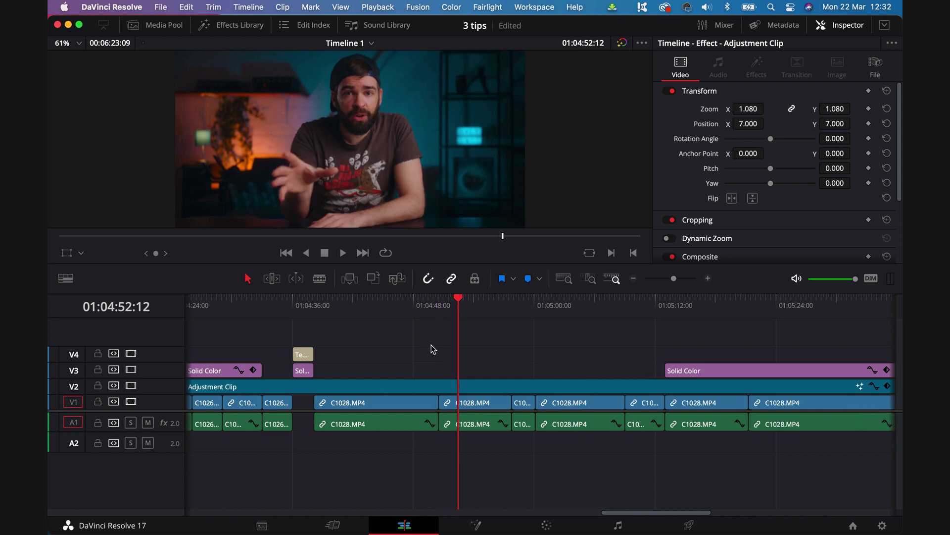
click(204, 10)
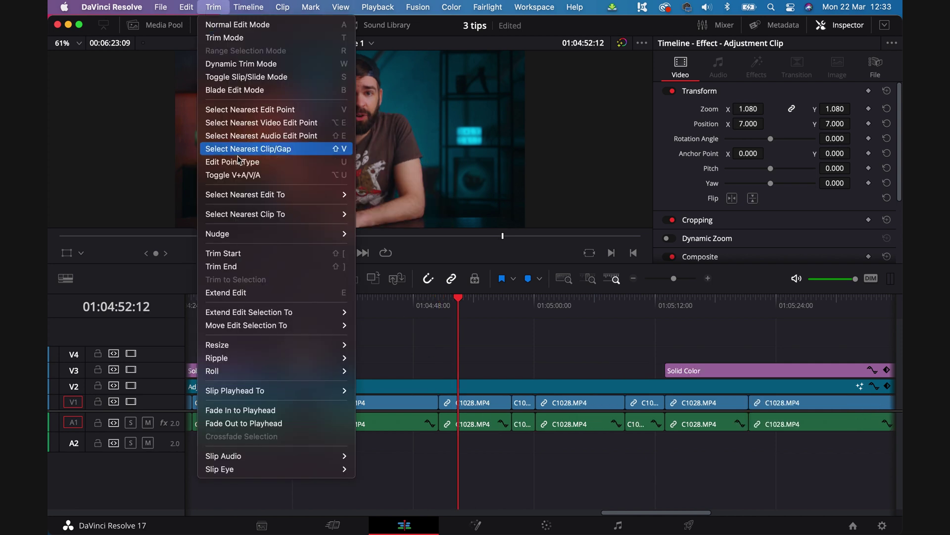
mouse_move(246, 362)
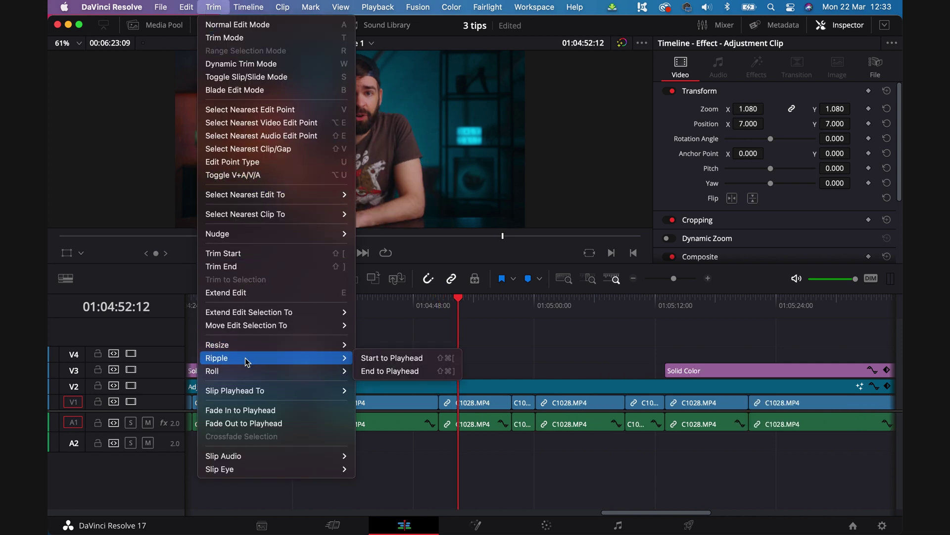
click(501, 365)
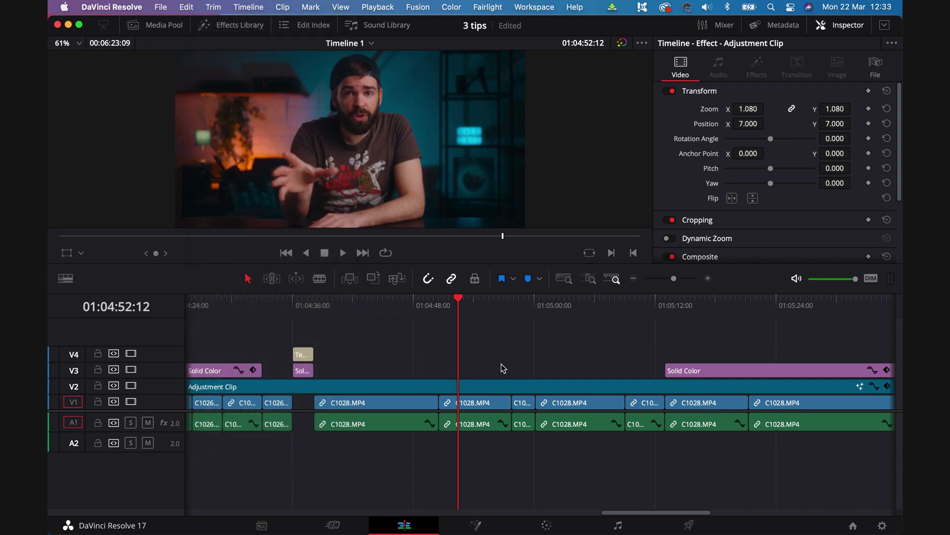
- Split C1028.MP4 at 01:04:56:00, delete the leftover piece and slide later clips left to close the gap
click(494, 332)
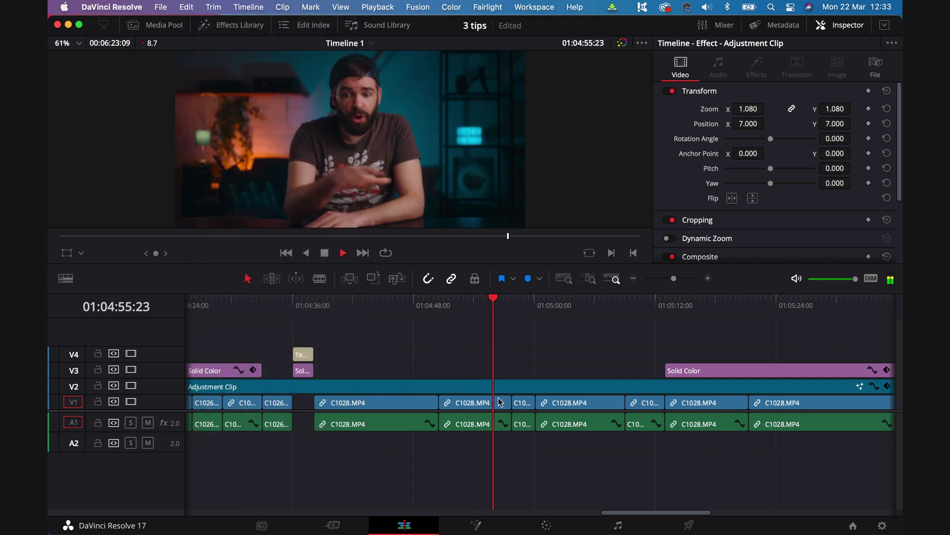
click(499, 413)
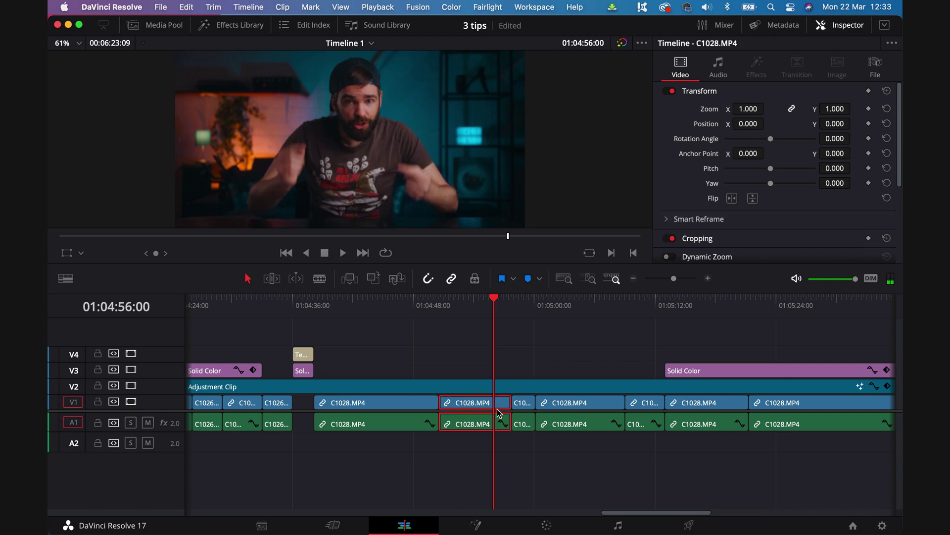
click(320, 278)
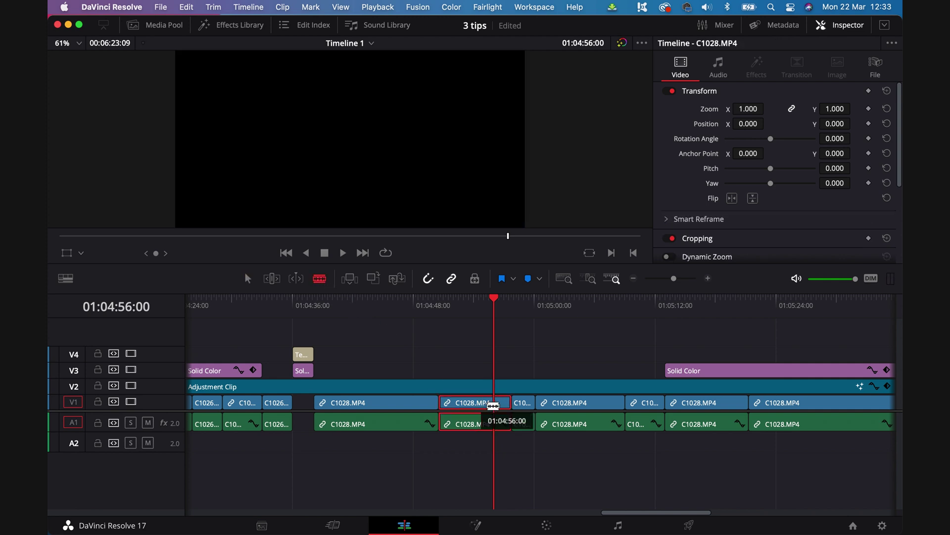
click(493, 406)
key(a)
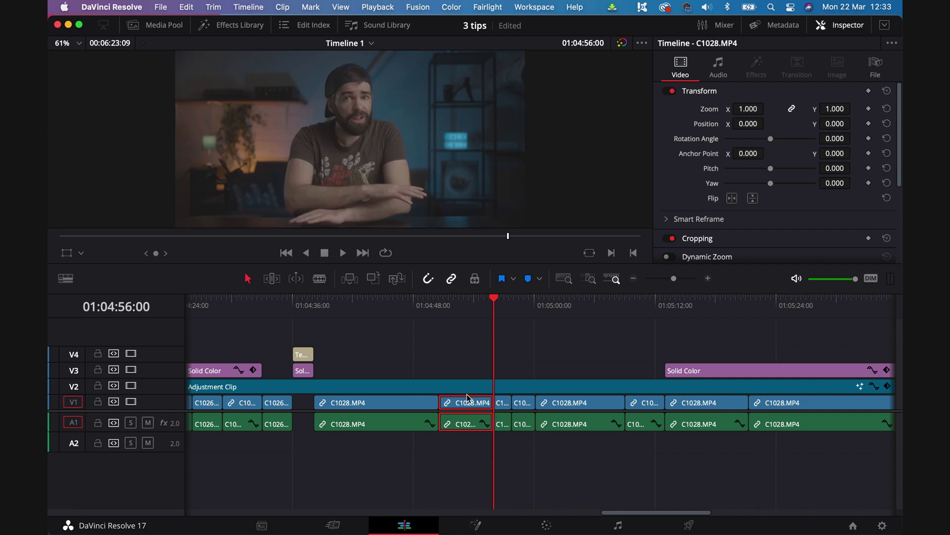
click(499, 396)
click(501, 404)
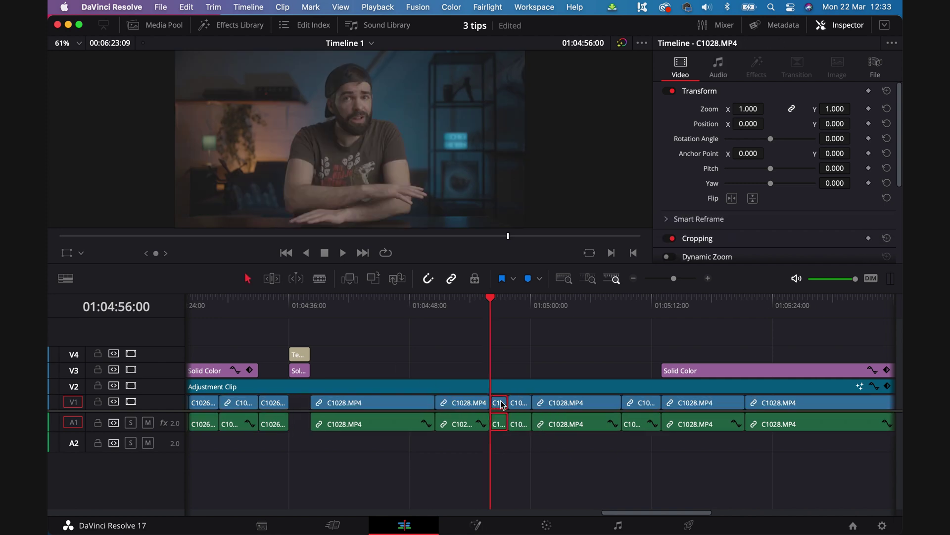
key(BackSpace)
drag(505, 441, 631, 409)
click(465, 396)
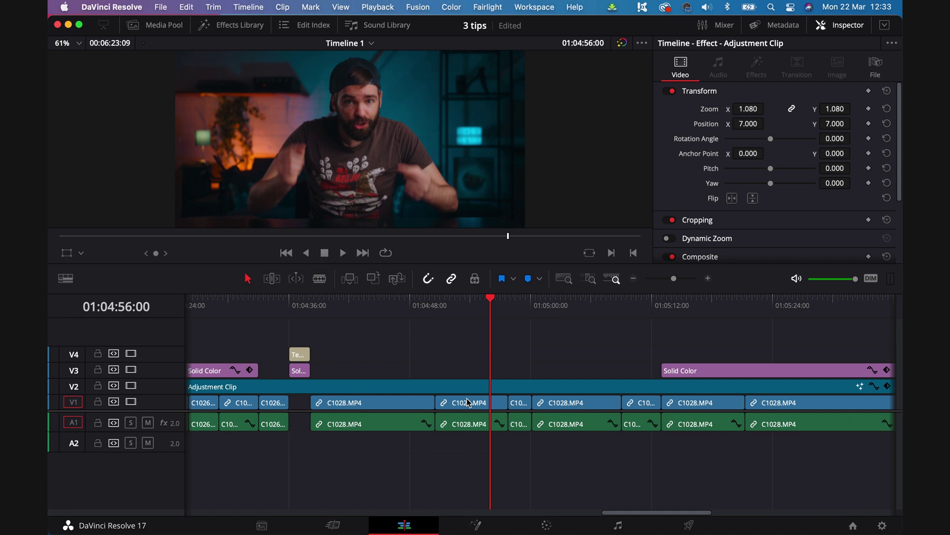
- Ripple-trim the C1028.MP4 clip's end to the playhead with Cmd+Shift+]
click(468, 402)
scroll(559, 332, right, 1)
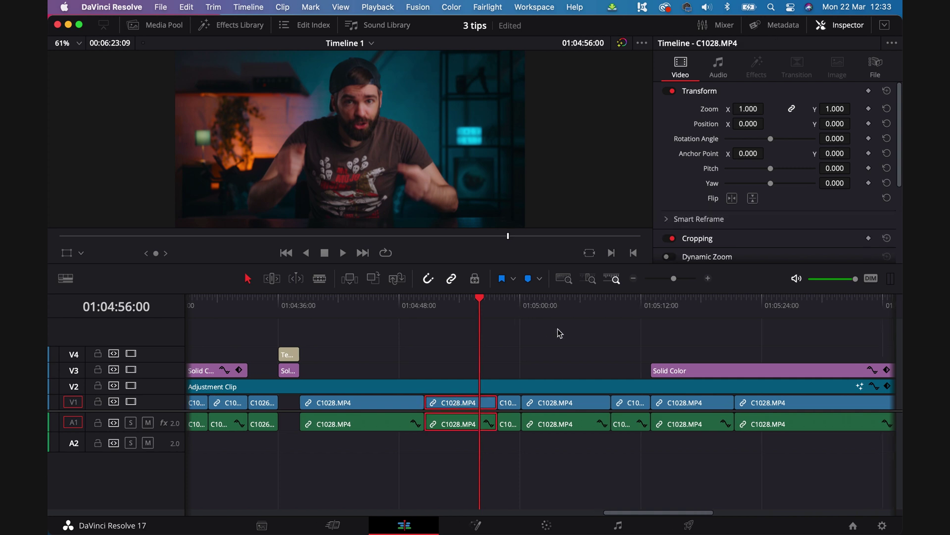
key(super+shift+bracketright)
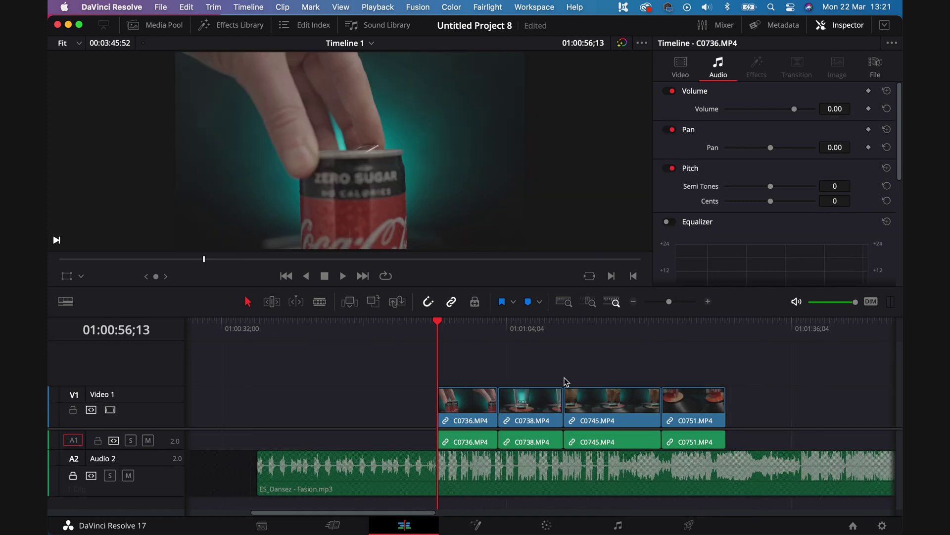
scroll(563, 382, right, 5)
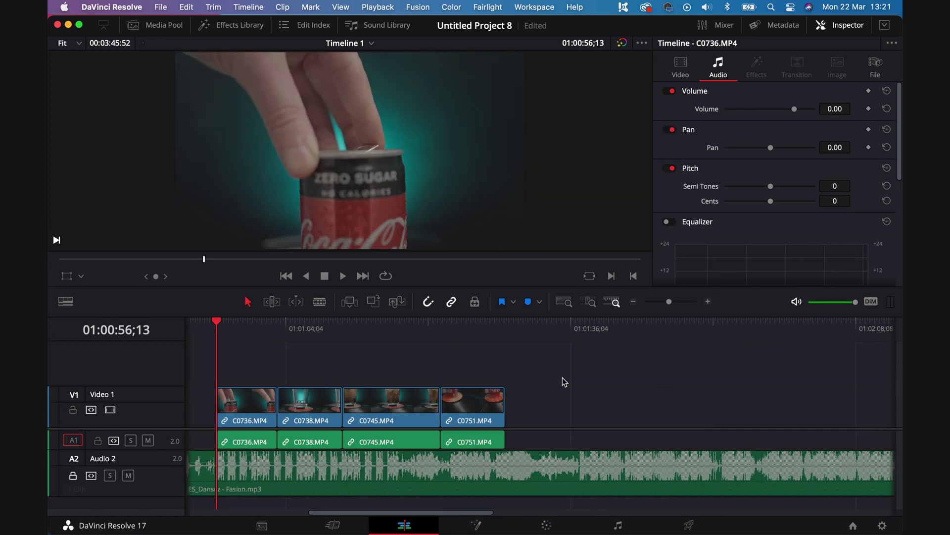
- Lock the A2 music track so the upcoming trims leave it untouched
click(343, 469)
scroll(248, 435, left, 1)
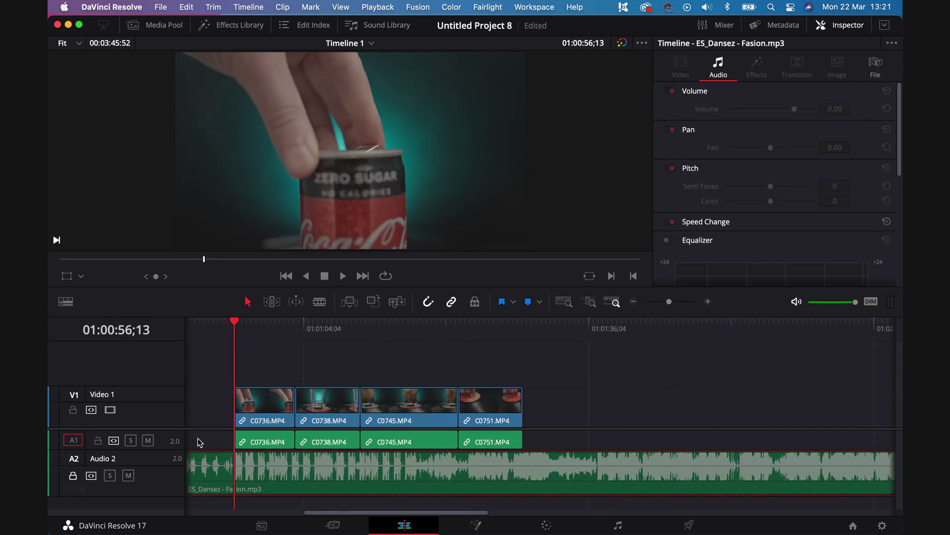
click(73, 475)
click(73, 476)
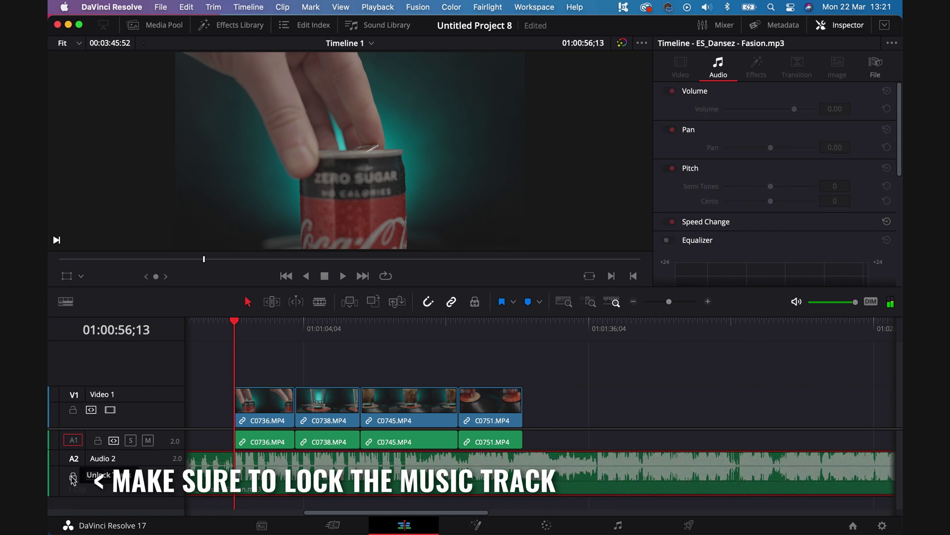
click(72, 476)
click(73, 475)
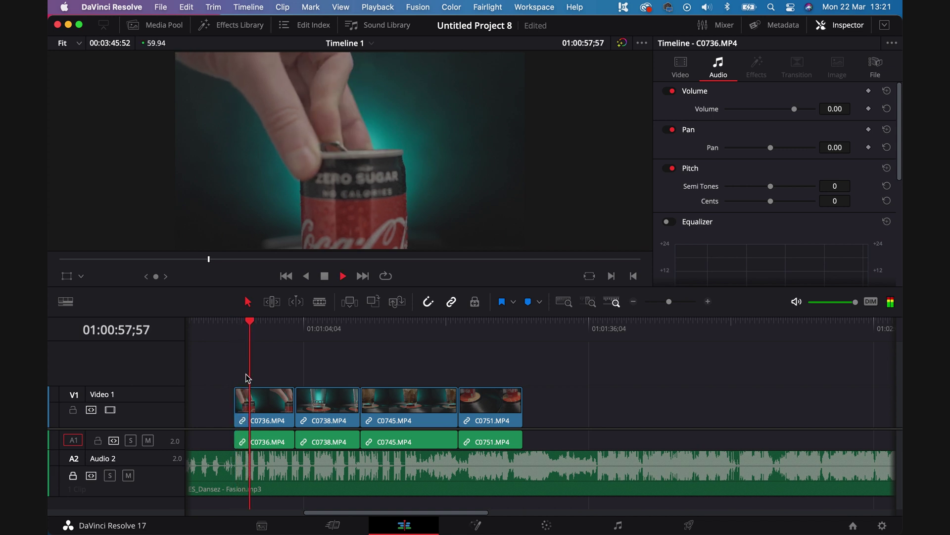
- During playback, ripple-trim C0736, C0738, C0745 and C0751 to the playhead, then stop playback
key(super+shift+bracketright)
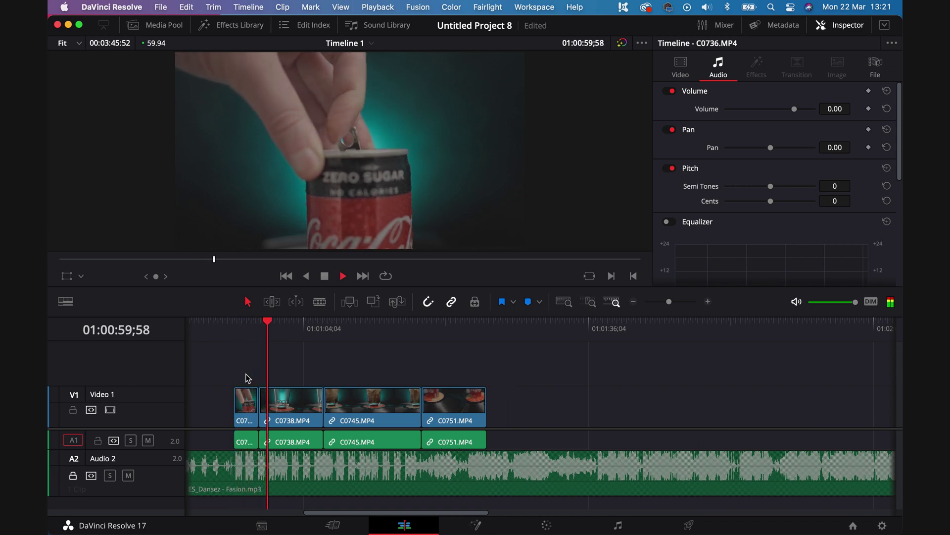
key(super+shift+bracketright)
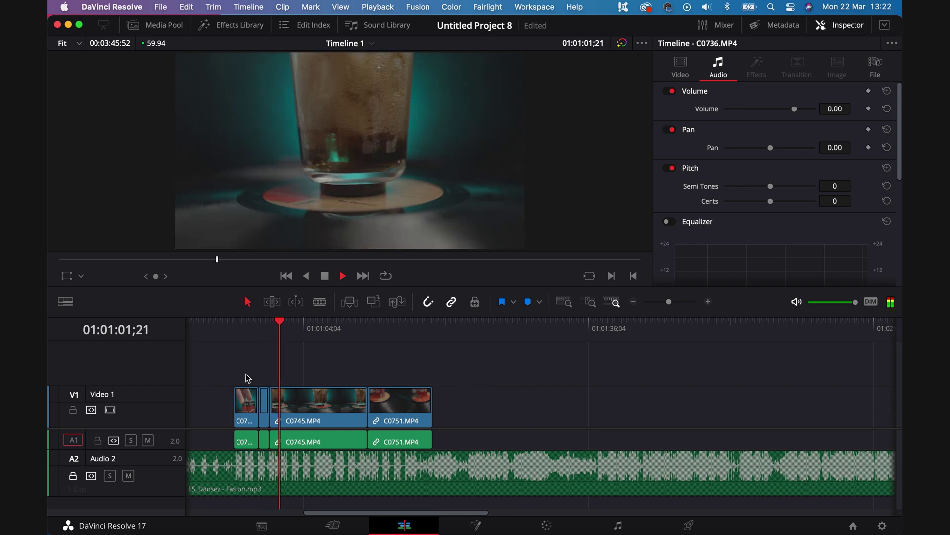
key(super+shift+bracketright)
key(super+shift+bracketright)
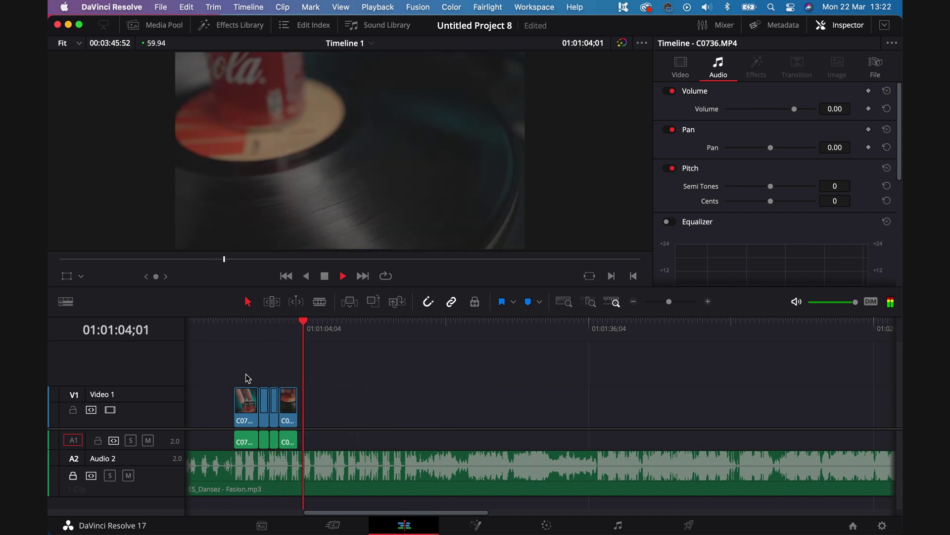
key(space)
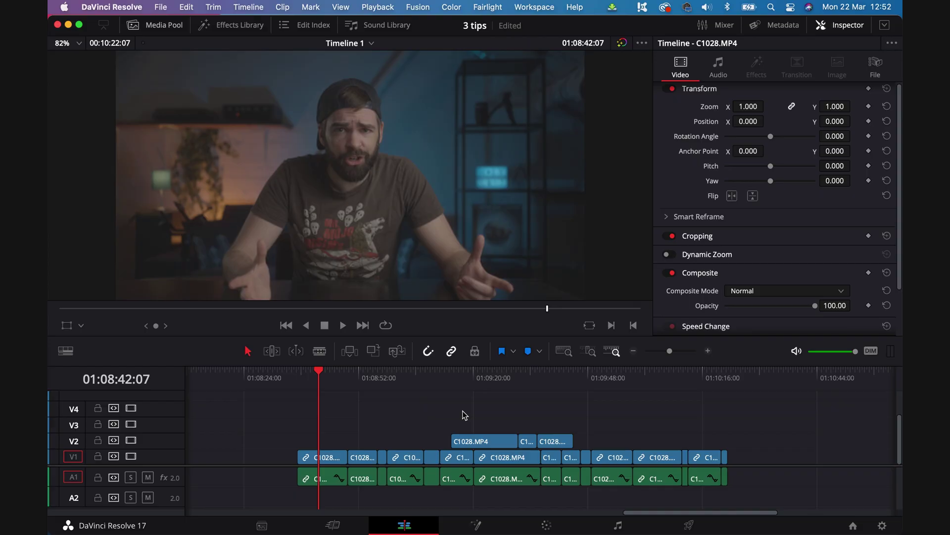
- Select the first talking-head clip on V1 together with its audio in Timeline 1
scroll(355, 464, down, 2)
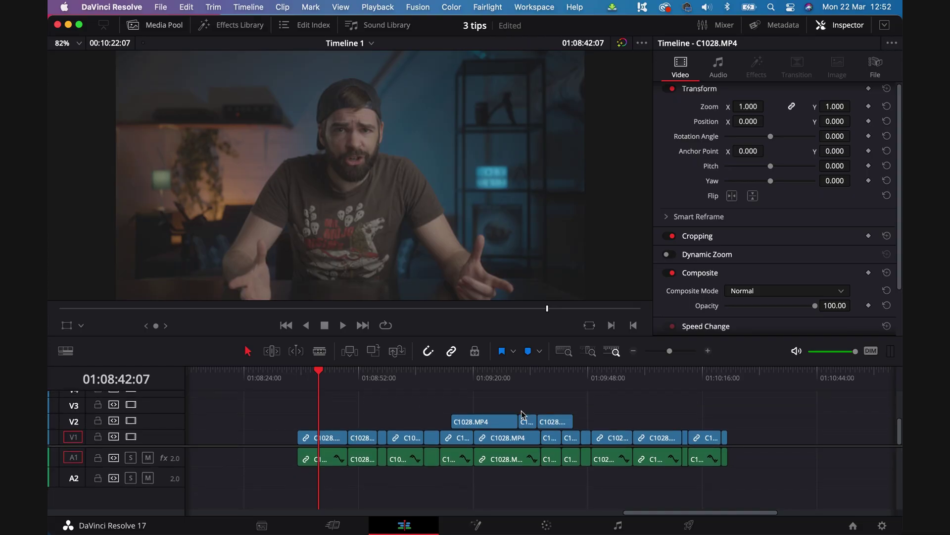
click(331, 440)
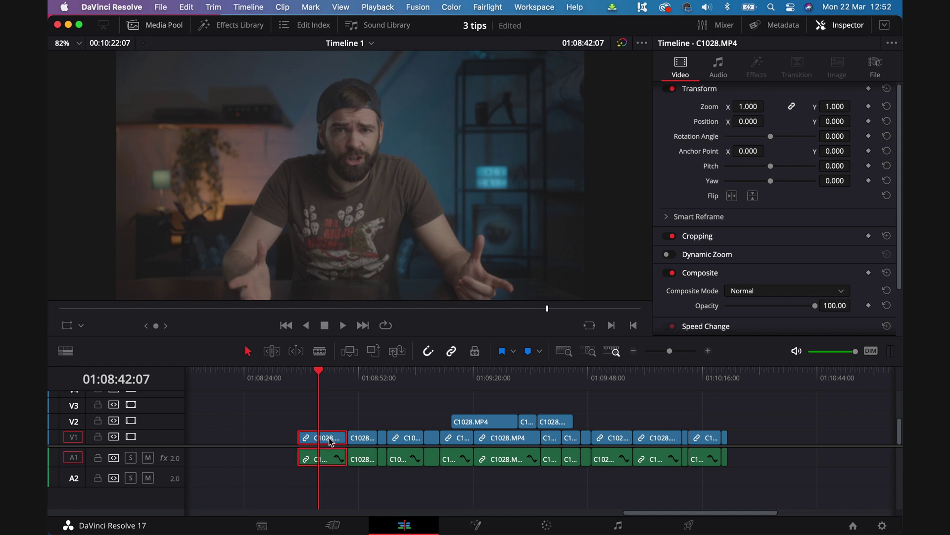
click(552, 522)
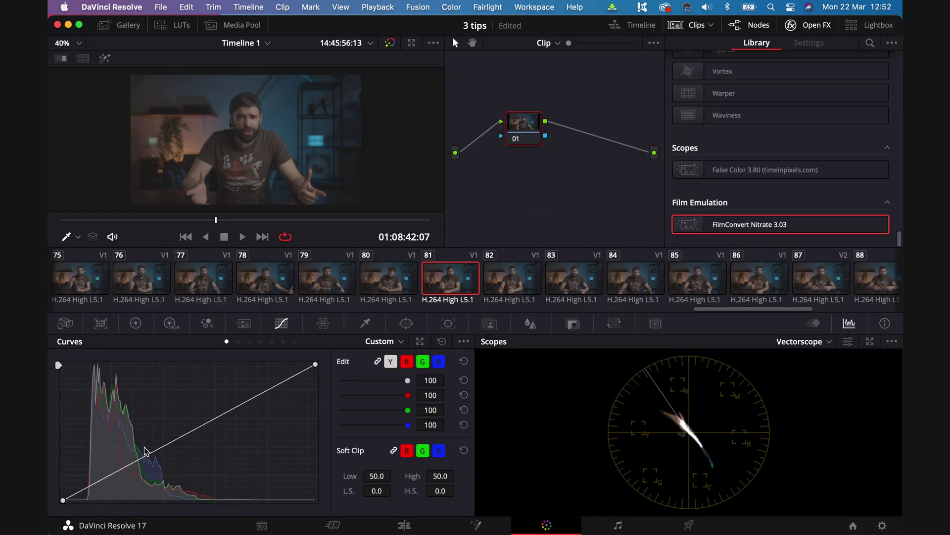
- Lift the curve's black point, set saturation to 65.30 and temperature to -70, then return to Edit
drag(63, 499, 84, 502)
click(135, 323)
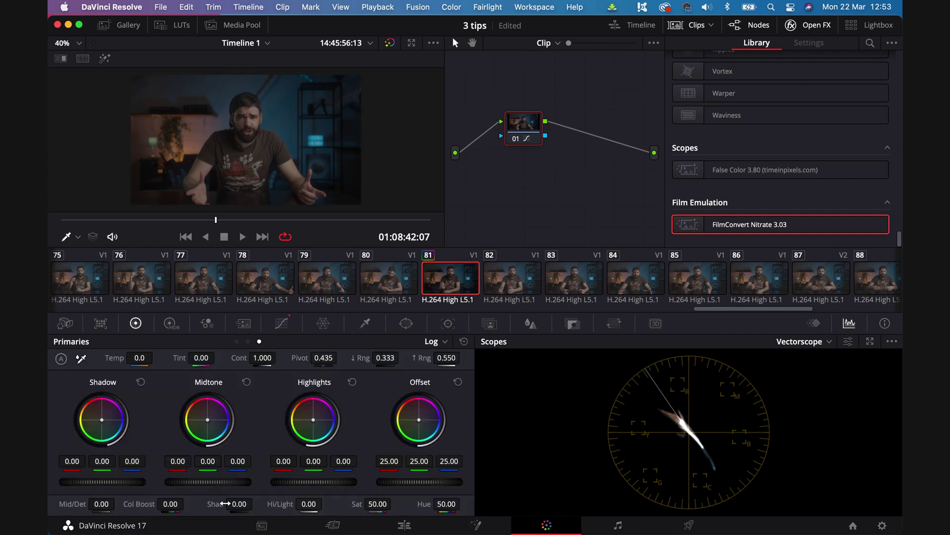
drag(377, 504, 394, 503)
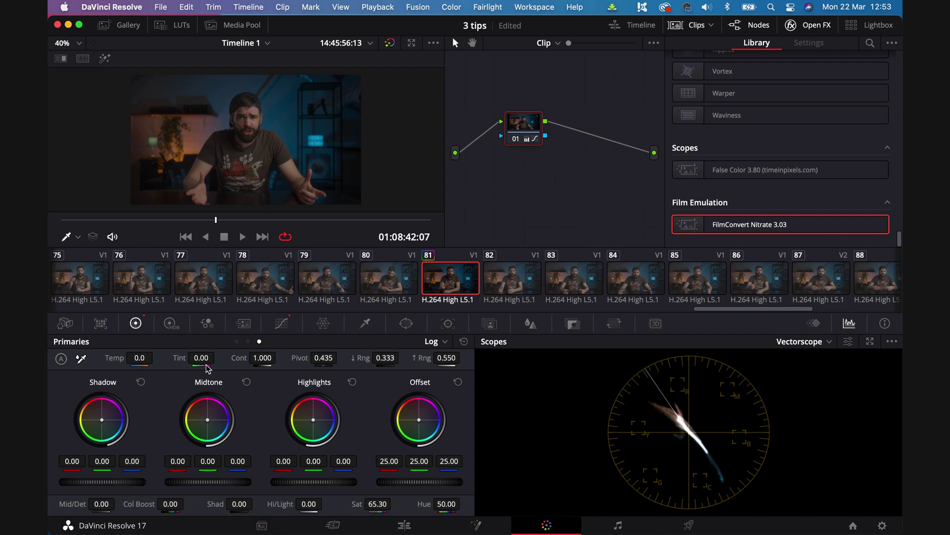
drag(139, 360, 134, 360)
scroll(346, 282, right, 1)
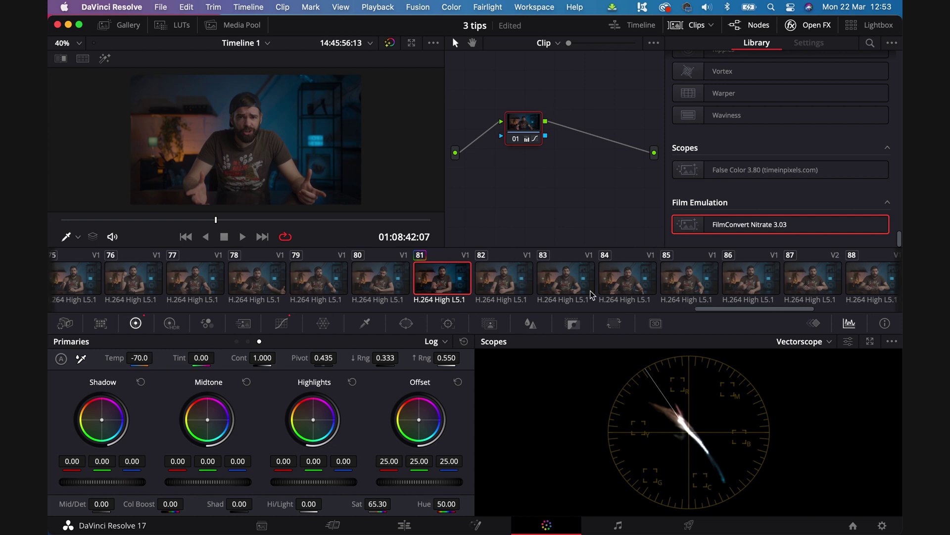
key(shift+4)
- Drag an Adjustment Clip from the Effects library onto V2 above the first clips and select it
click(247, 26)
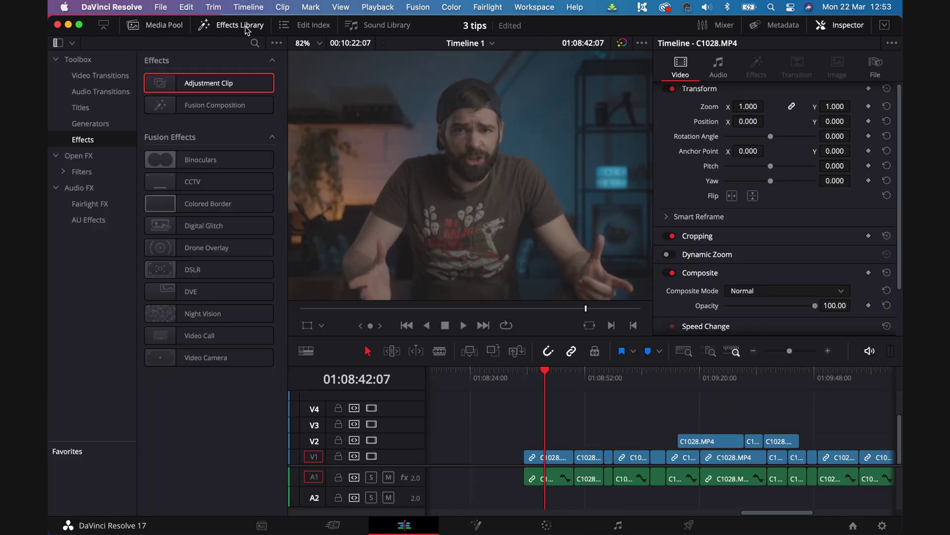
drag(208, 83, 573, 440)
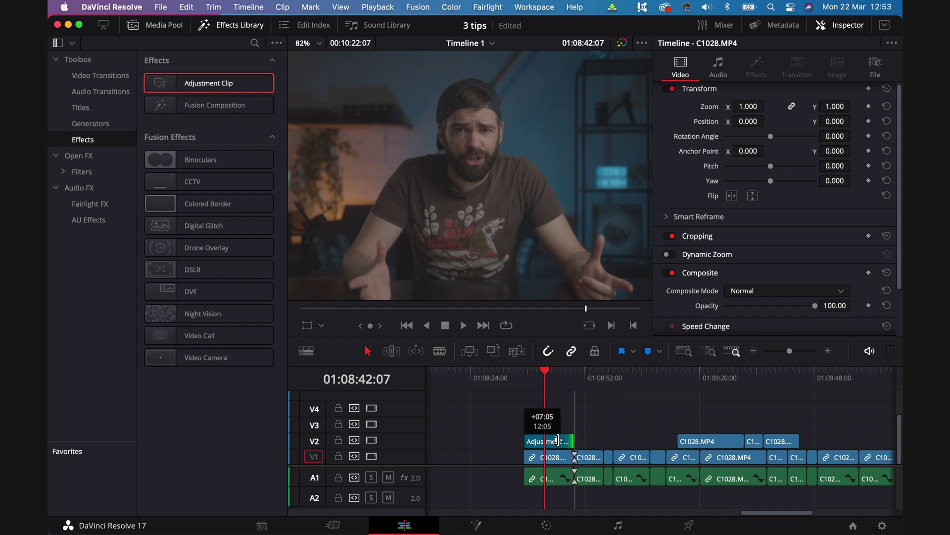
click(239, 28)
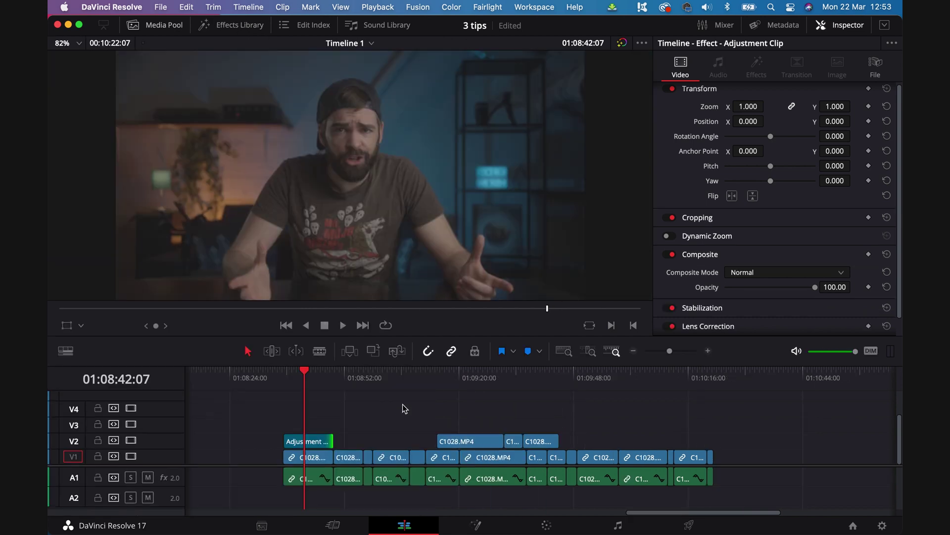
click(306, 439)
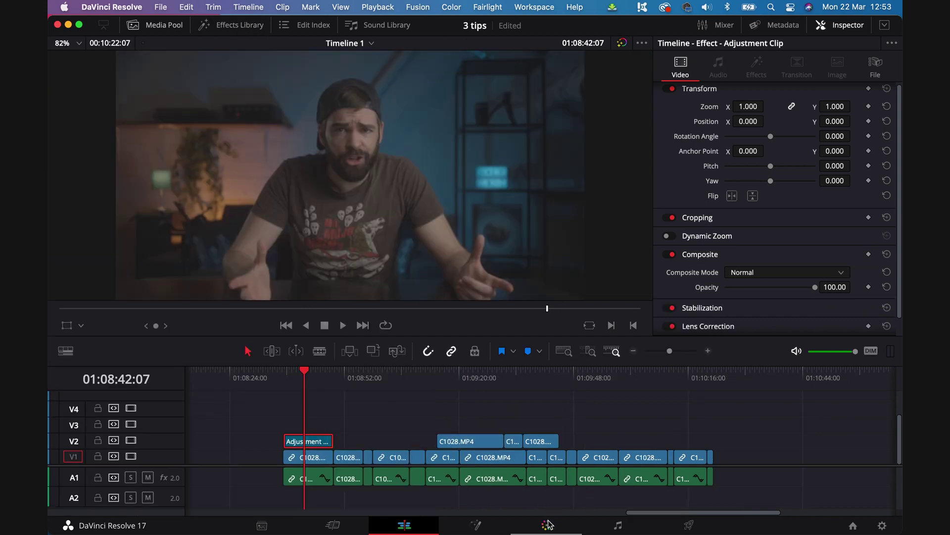
click(548, 523)
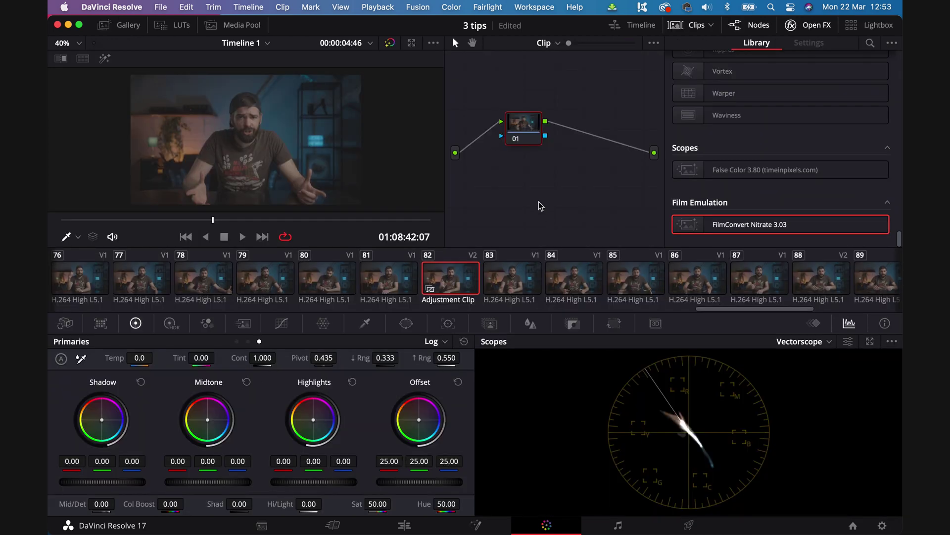
- Add a FilmConvert Nitrate node to the Adjustment Clip's node tree on the Color page
drag(742, 225, 601, 147)
scroll(775, 230, down, 2)
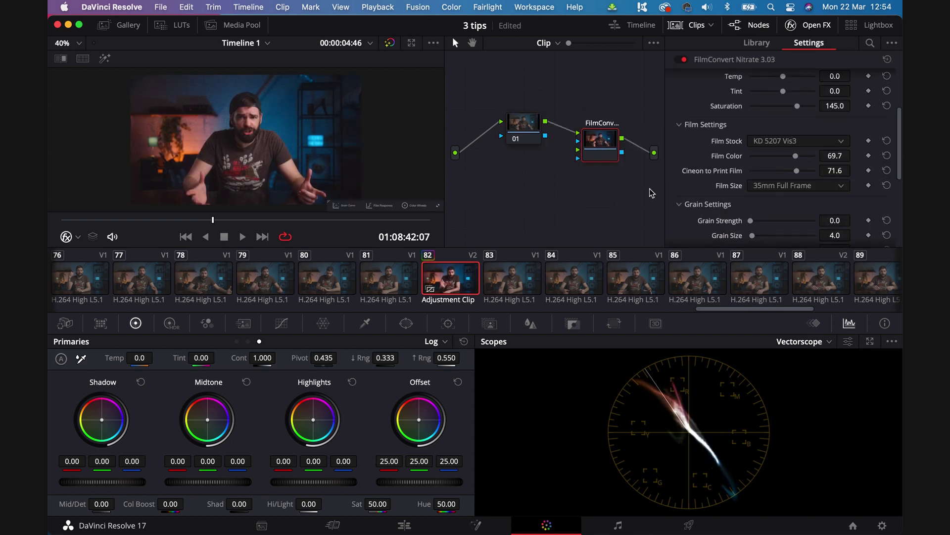
key(shift+4)
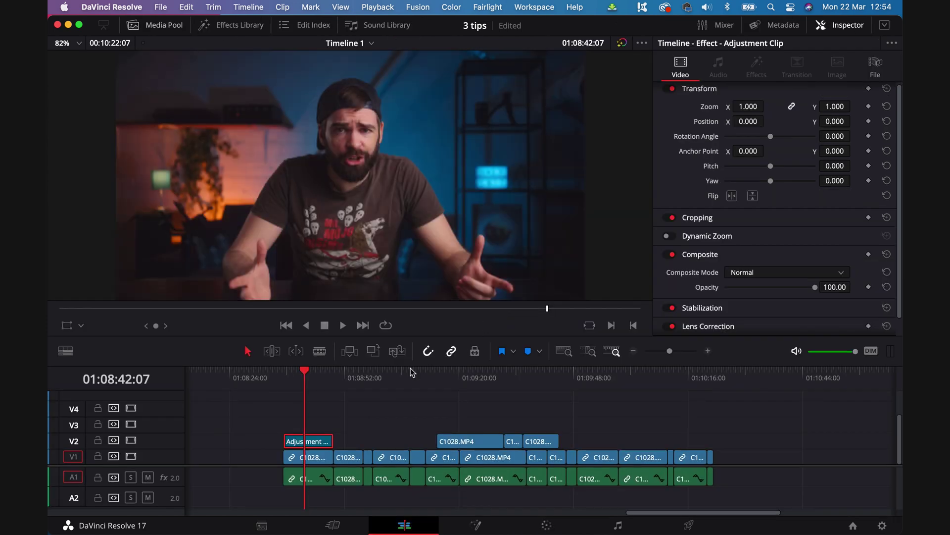
- Preview the look at 01:08:44:08 and stretch the V2 Adjustment Clip to the next C1028.MP4 clip
click(342, 380)
click(326, 380)
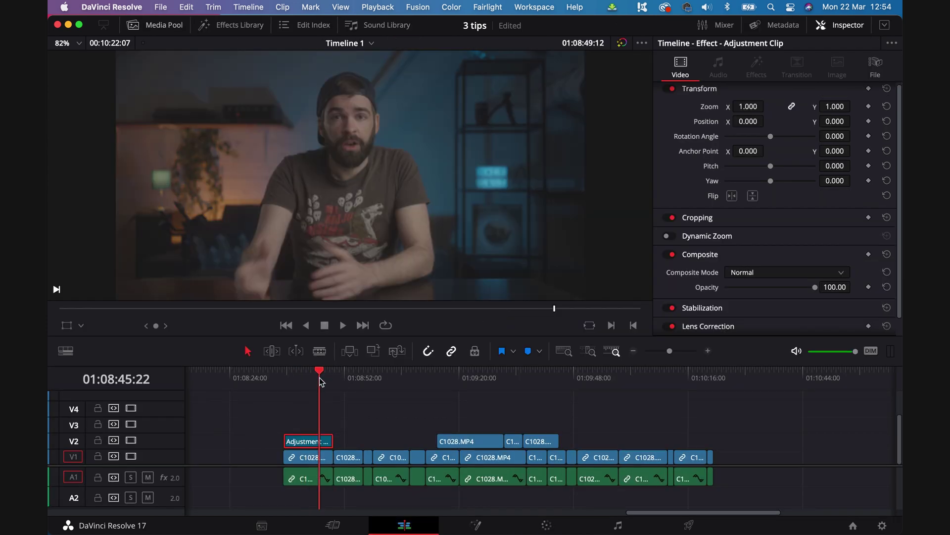
click(343, 380)
click(317, 381)
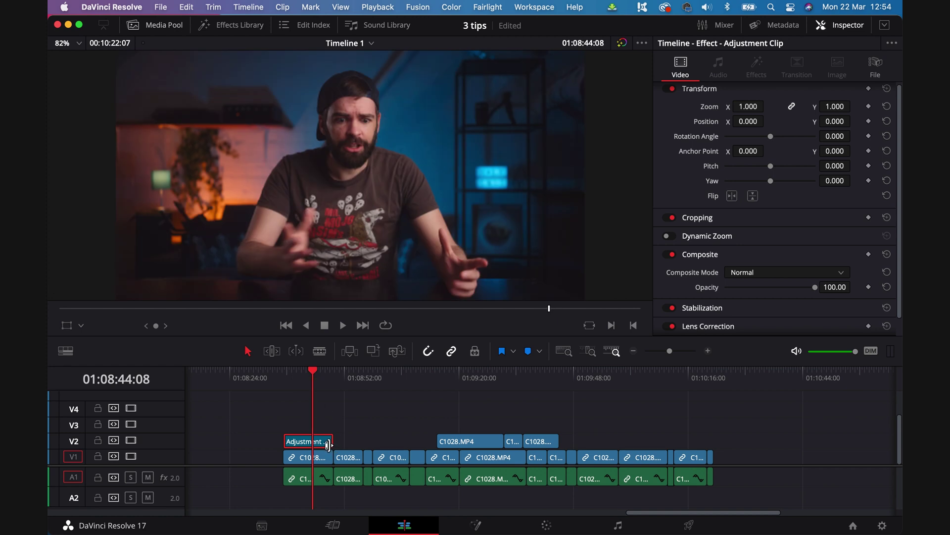
drag(328, 439, 436, 439)
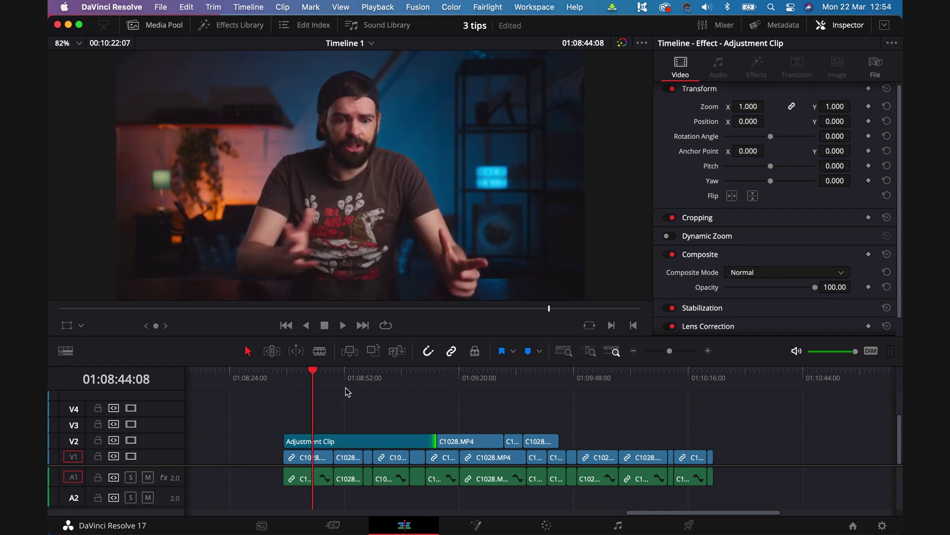
click(543, 525)
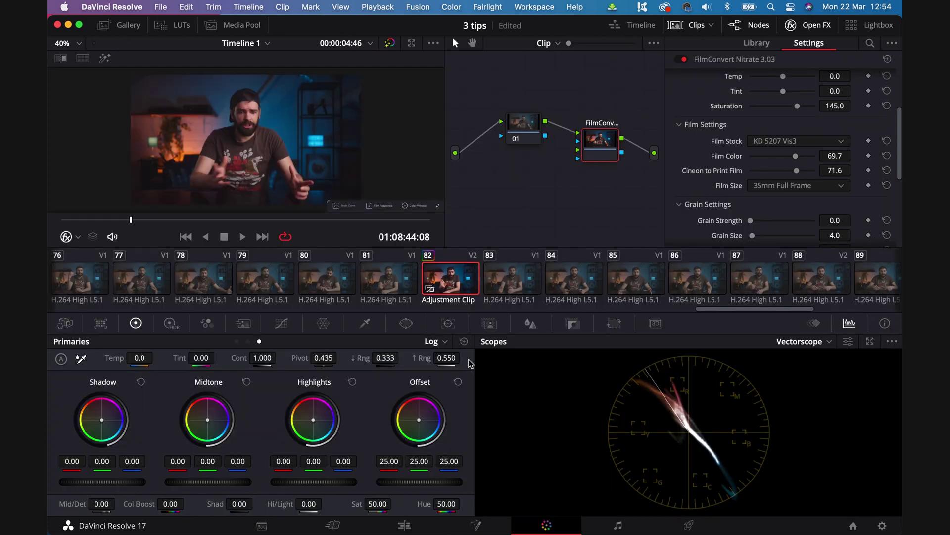
- Check clips 83 and 84 on the Color page for the adjustment look
click(526, 280)
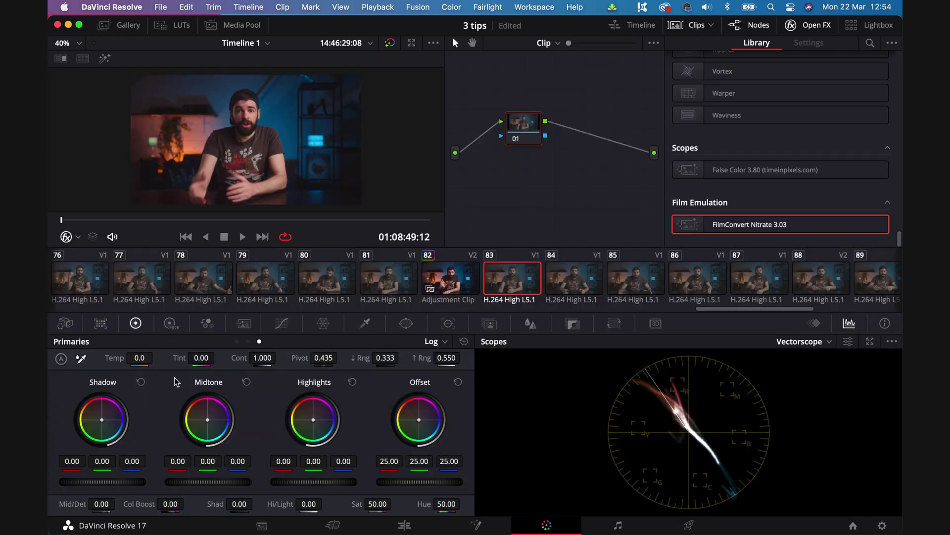
click(576, 298)
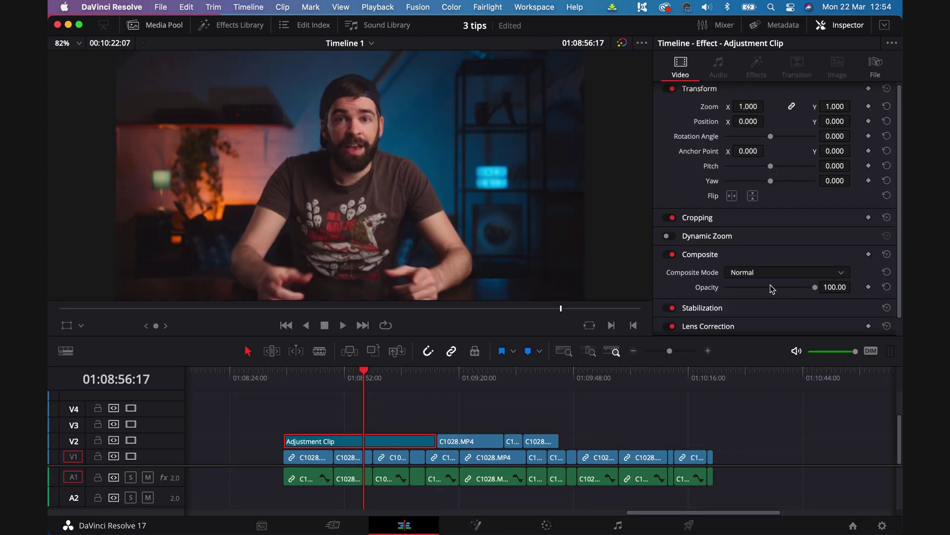
click(771, 287)
drag(787, 288, 821, 289)
drag(736, 291, 785, 293)
click(131, 440)
click(132, 440)
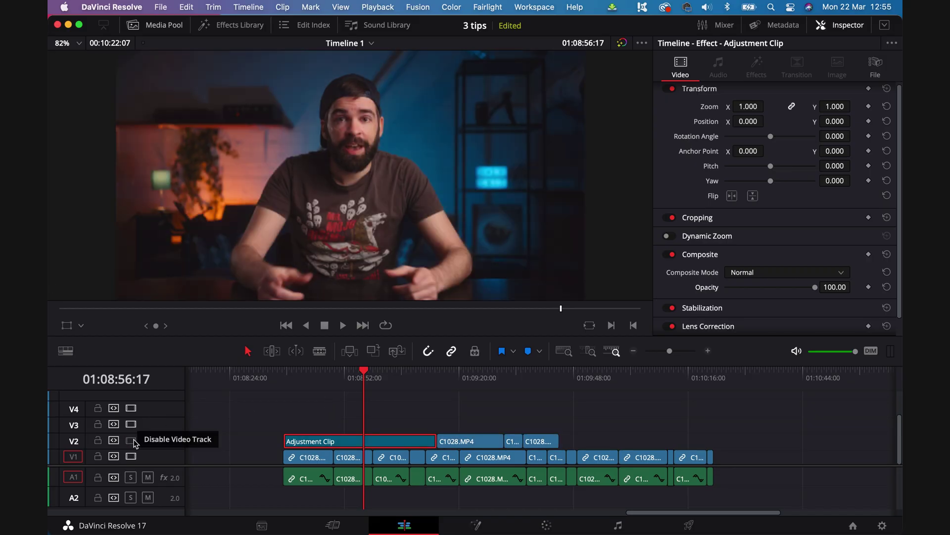
click(132, 441)
click(132, 440)
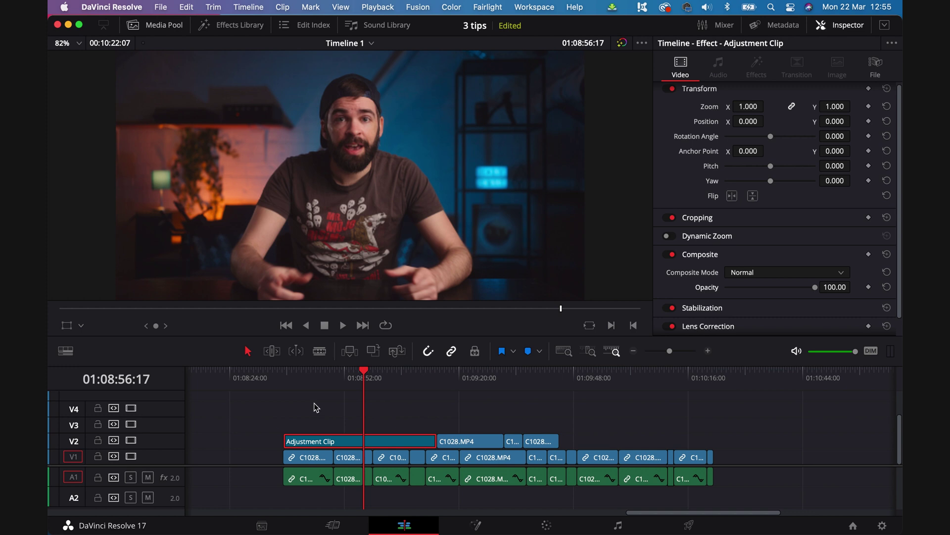
- Place an Adjustment Clip on V3 at the playhead, zoom it to 1.310 and lengthen its end
click(239, 25)
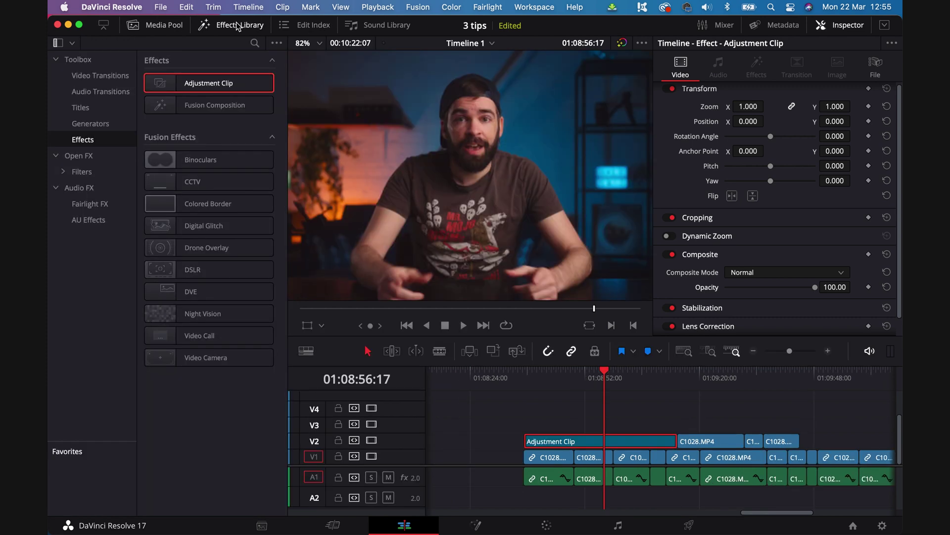
drag(218, 88, 585, 430)
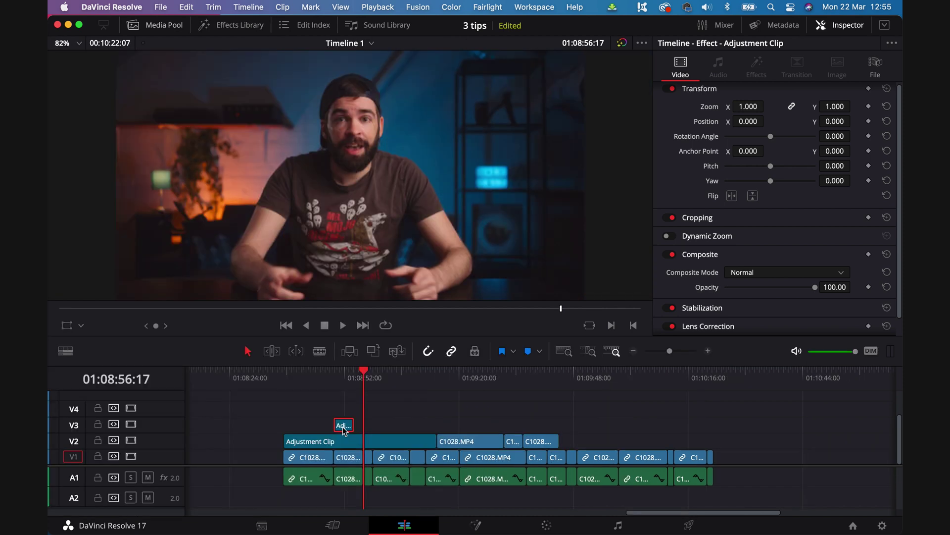
drag(342, 424, 373, 425)
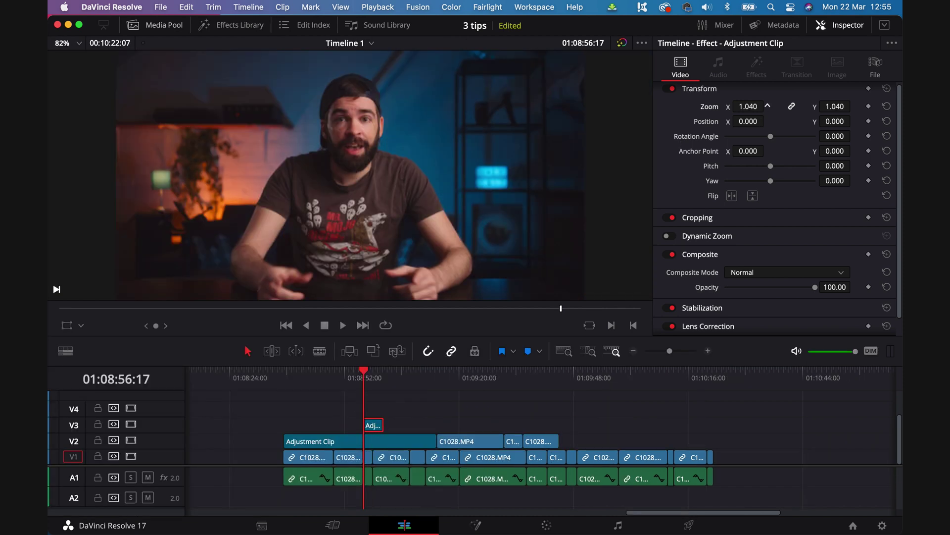
drag(748, 107, 789, 107)
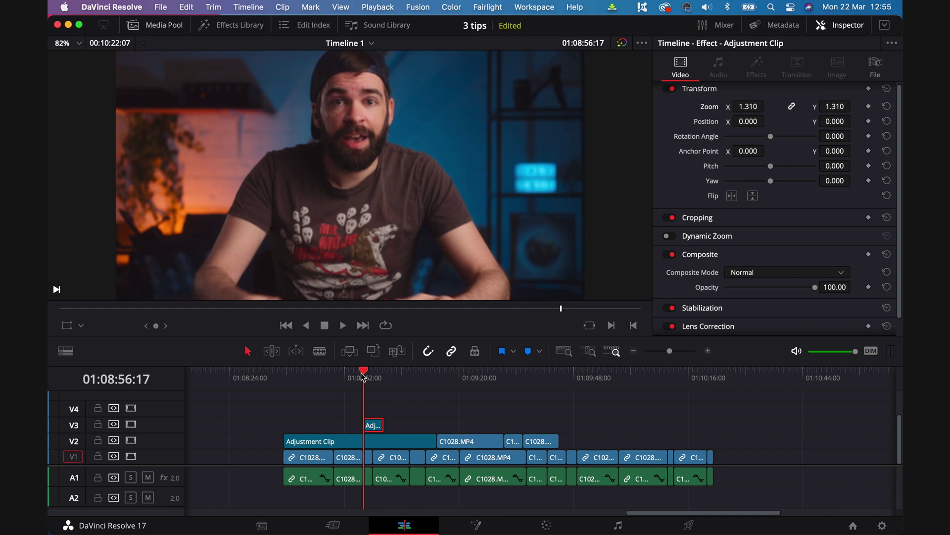
drag(379, 422, 424, 423)
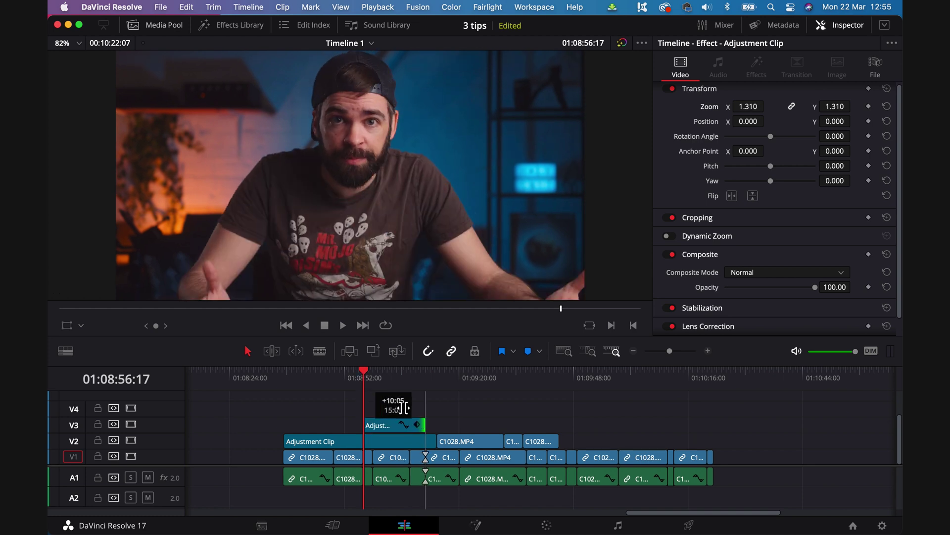
mouse_move(382, 376)
mouse_down()
mouse_move(399, 380)
mouse_move(387, 381)
mouse_up()
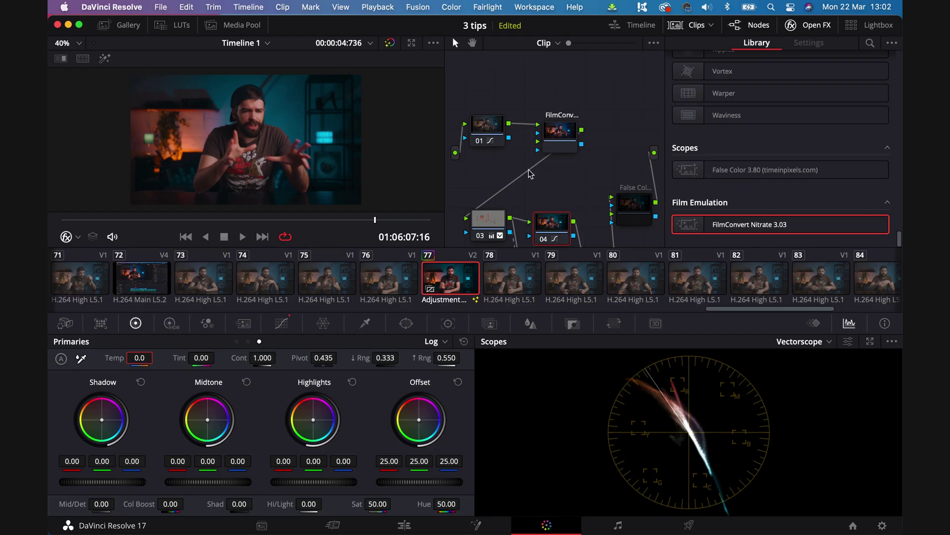
- Hide the OpenFX library, scroll the node graph to node 05, and open adjustment clip 77's context menu
click(808, 26)
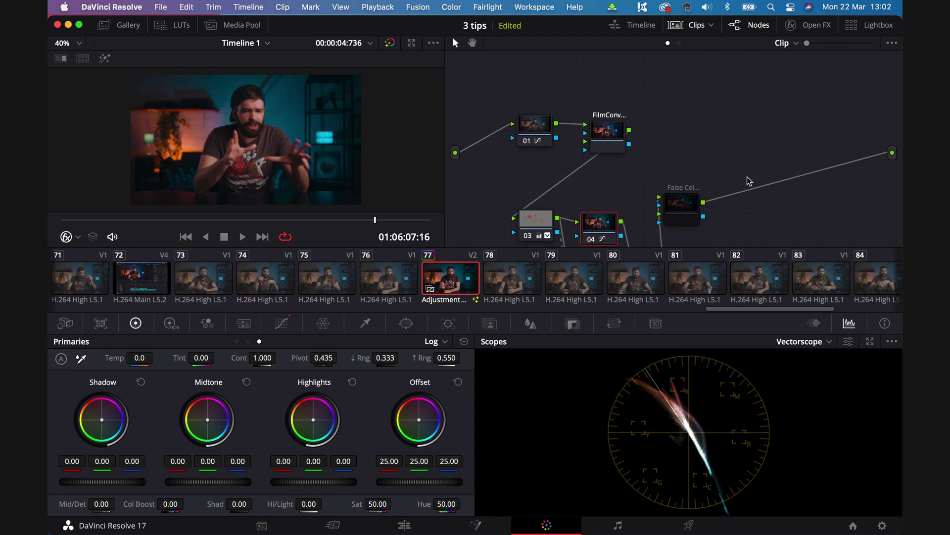
scroll(745, 198, down, 4)
scroll(743, 195, down, 3)
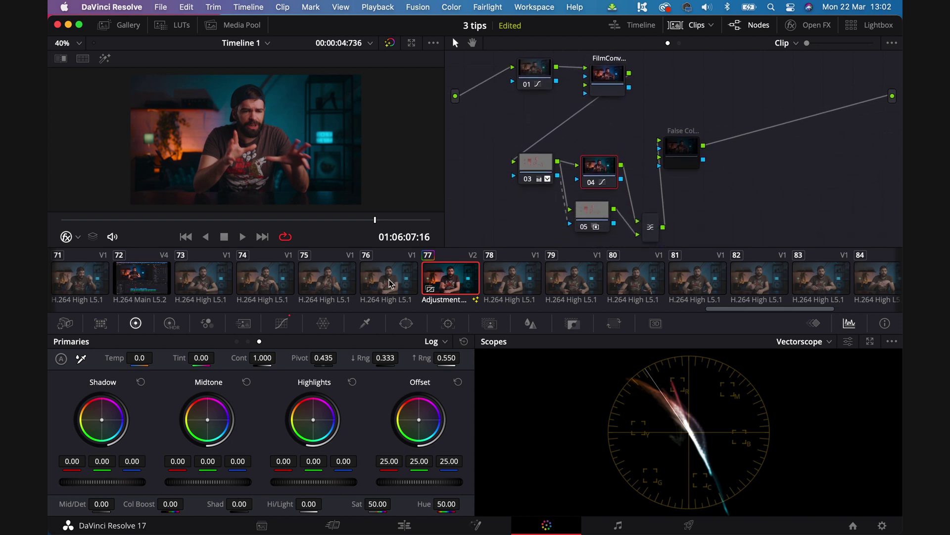
right_click(447, 282)
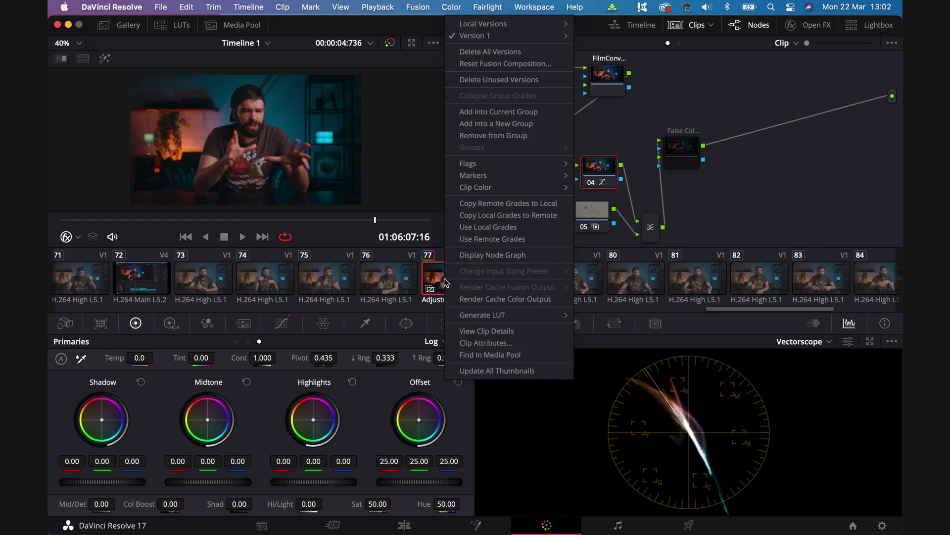
- Export the adjustment clip's grade as a 33-point cube LUT named LUT-STUDIO
mouse_move(494, 316)
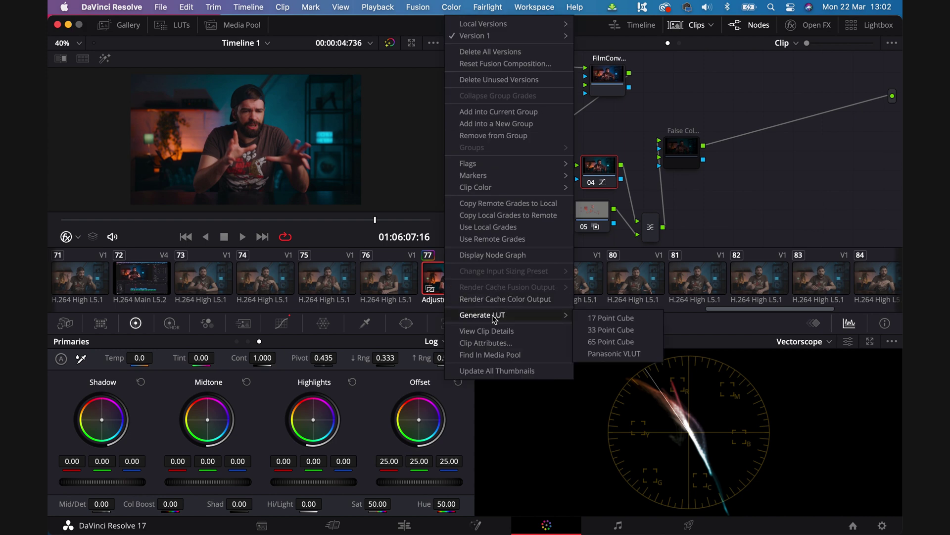
click(605, 330)
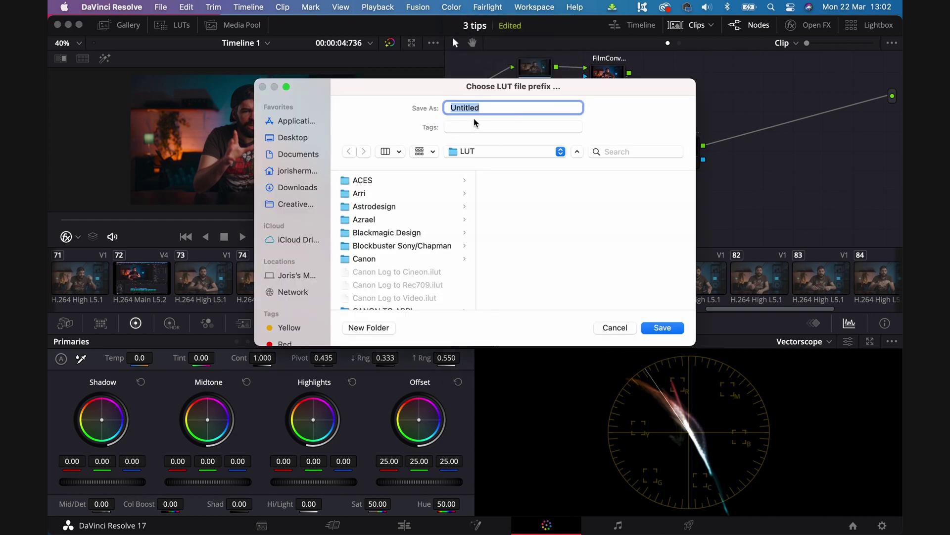
text(LUT-STUDIO)
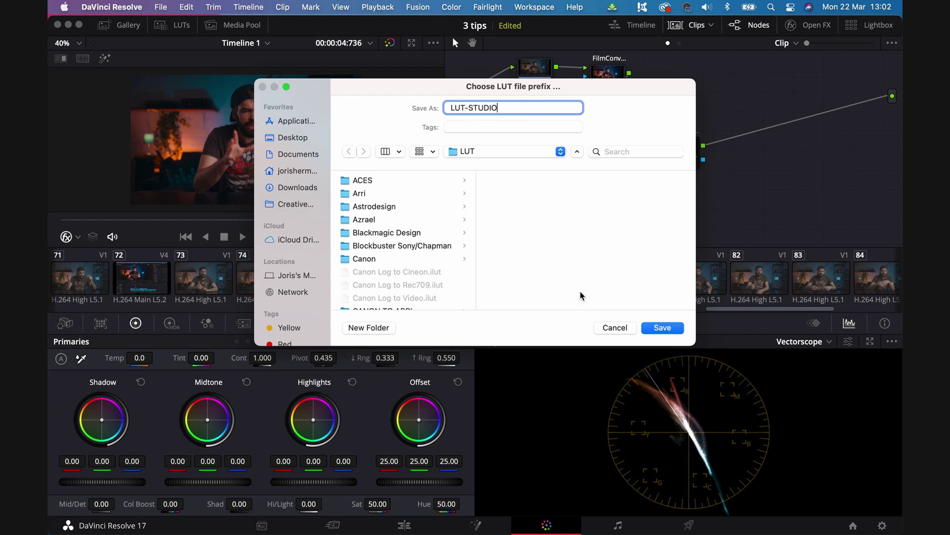
click(614, 330)
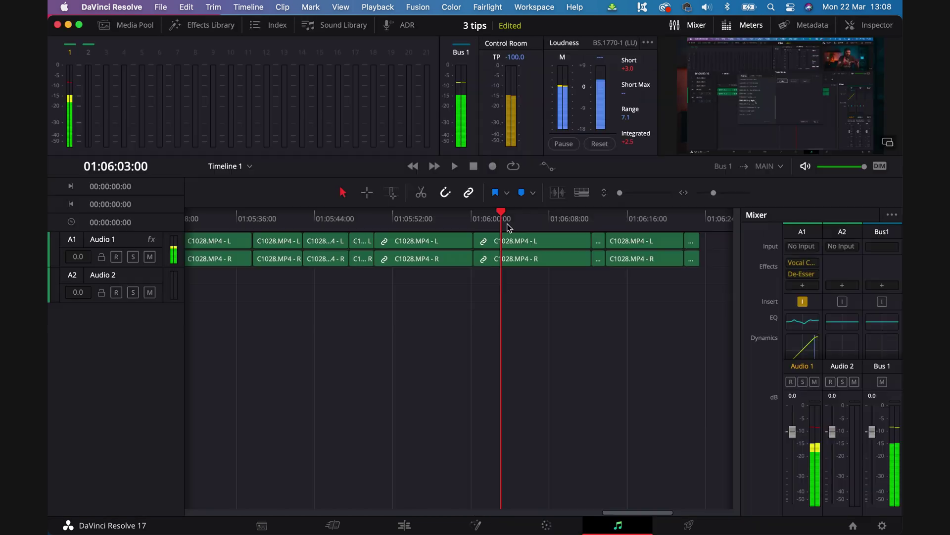
- Move the Fairlight playhead back to 01:06:01:23
drag(500, 219, 490, 219)
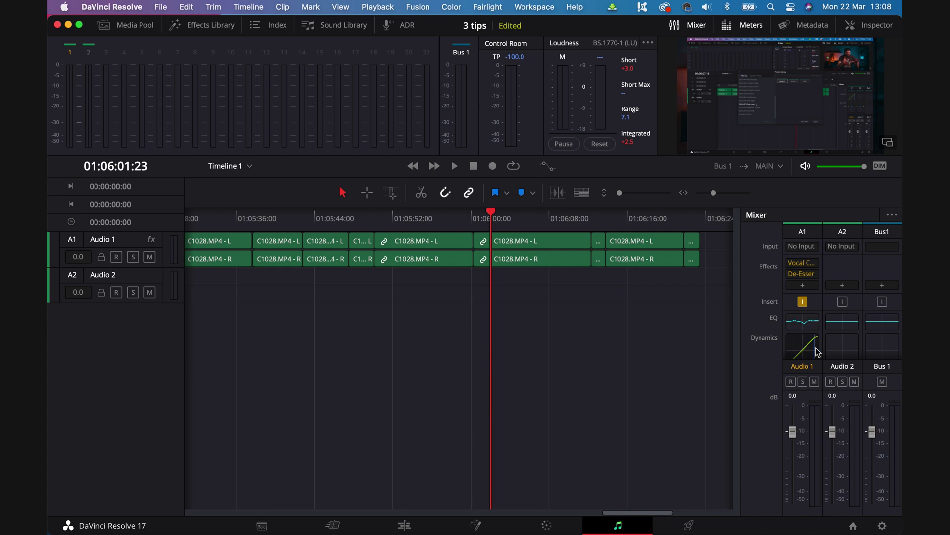
click(486, 7)
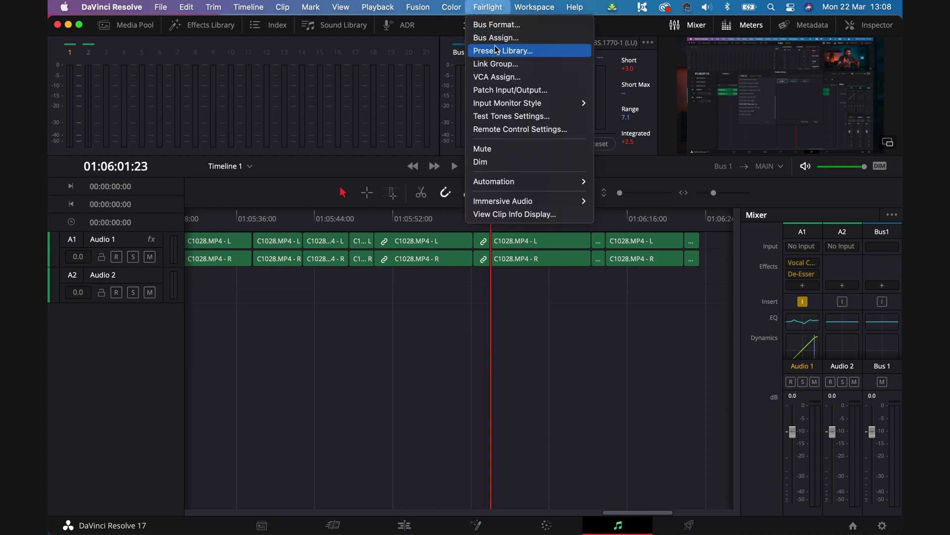
- Filter the Presets Library to Global Track Presets and create a new preset from Audio 1
click(495, 47)
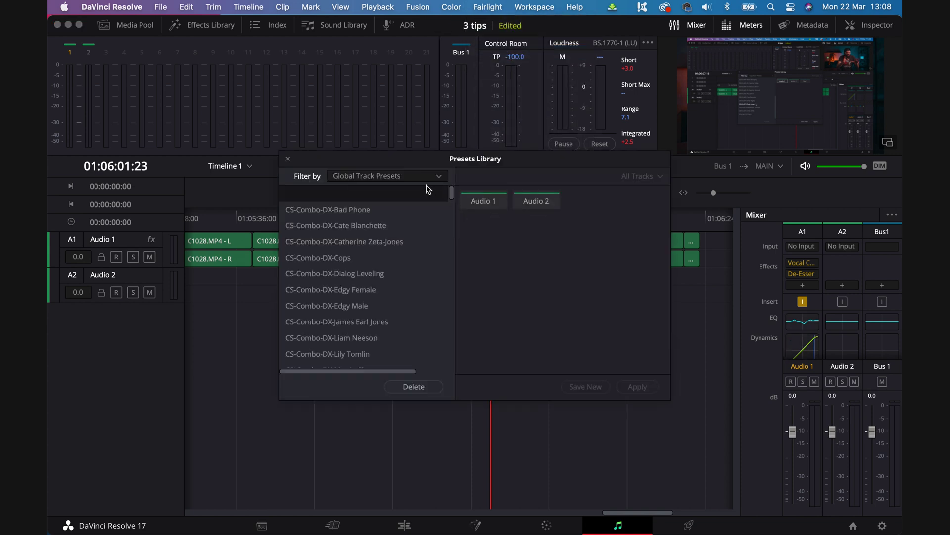
click(416, 179)
click(358, 233)
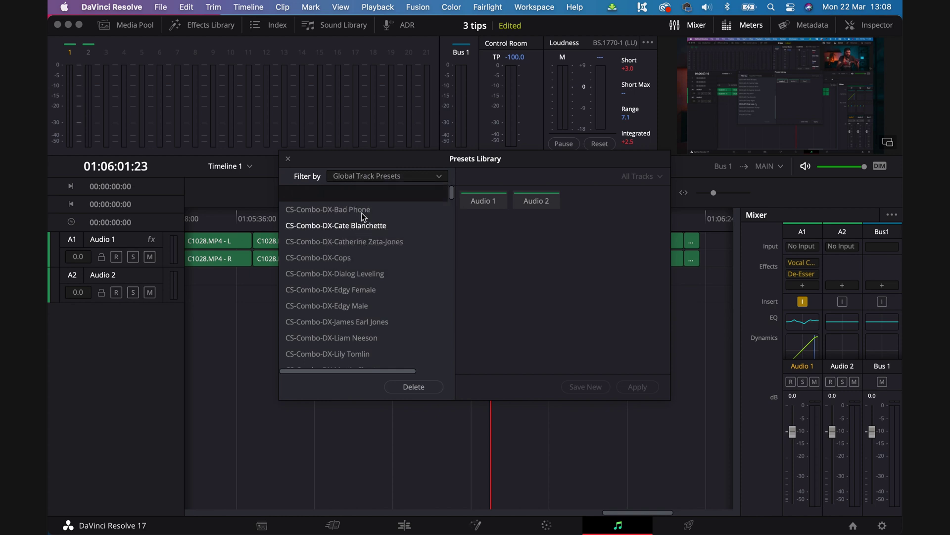
click(476, 202)
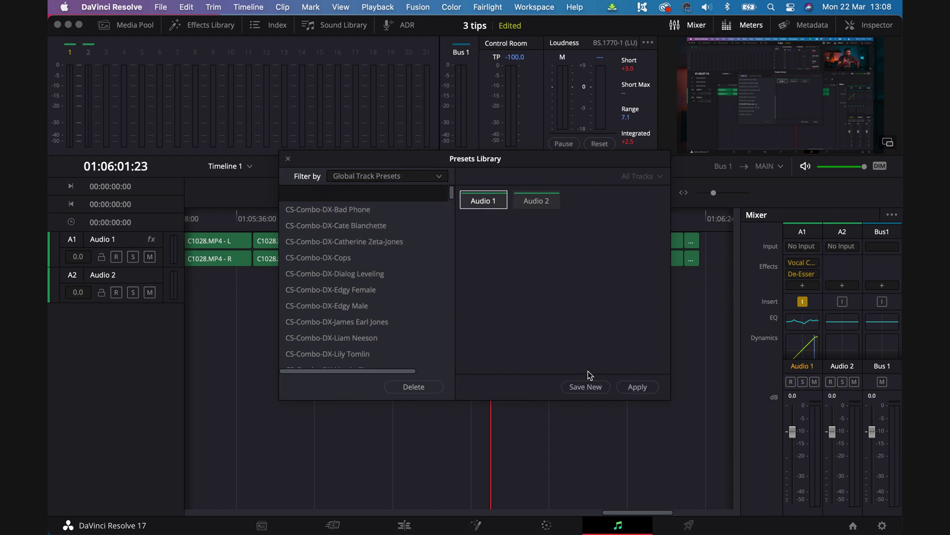
click(588, 386)
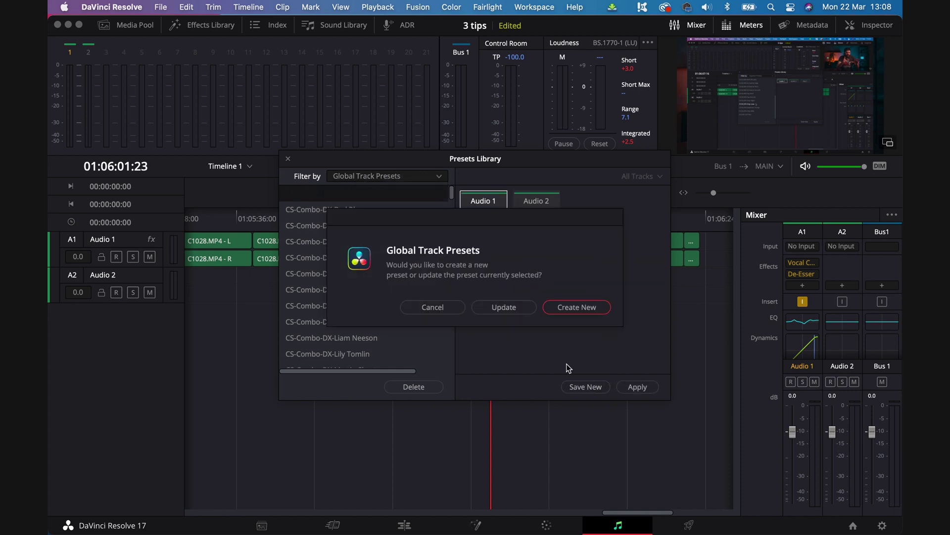
click(570, 307)
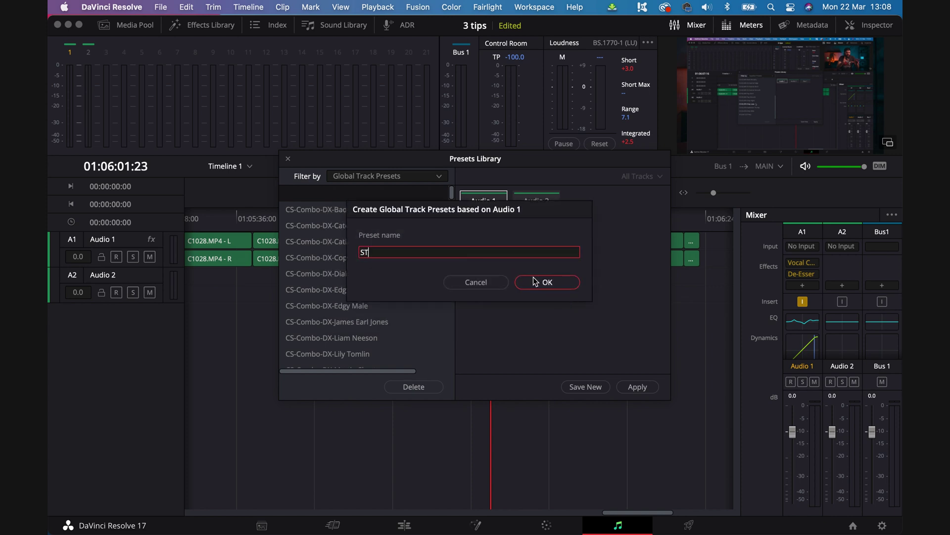